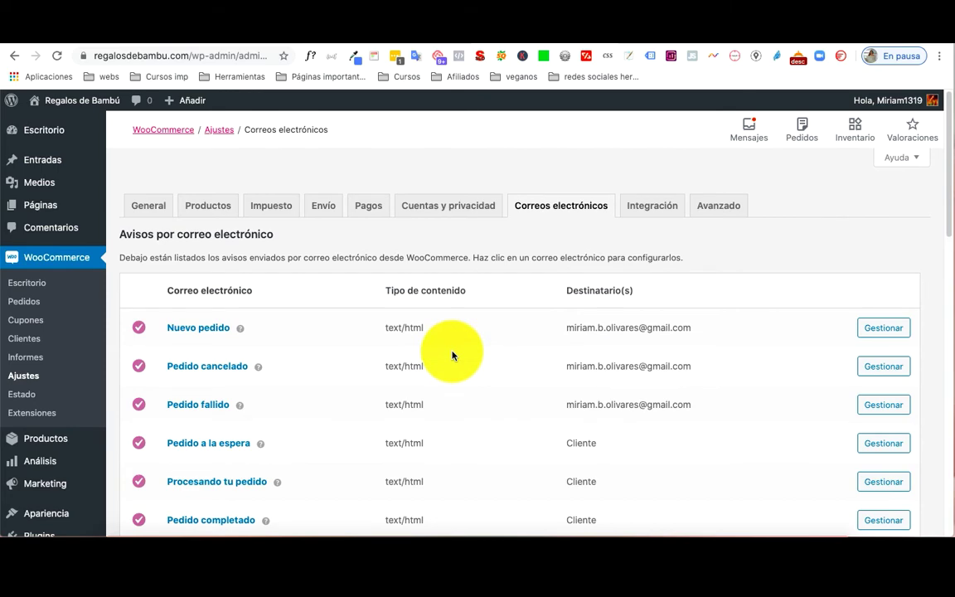
Step: Review the list of WooCommerce email notifications, including their recipients and management options, through to the sender options
{"action": "scroll", "coordinate": [522, 339], "scroll_direction": "down", "scroll_amount": 3}
{"action": "scroll", "coordinate": [540, 350], "scroll_direction": "down", "scroll_amount": 5}
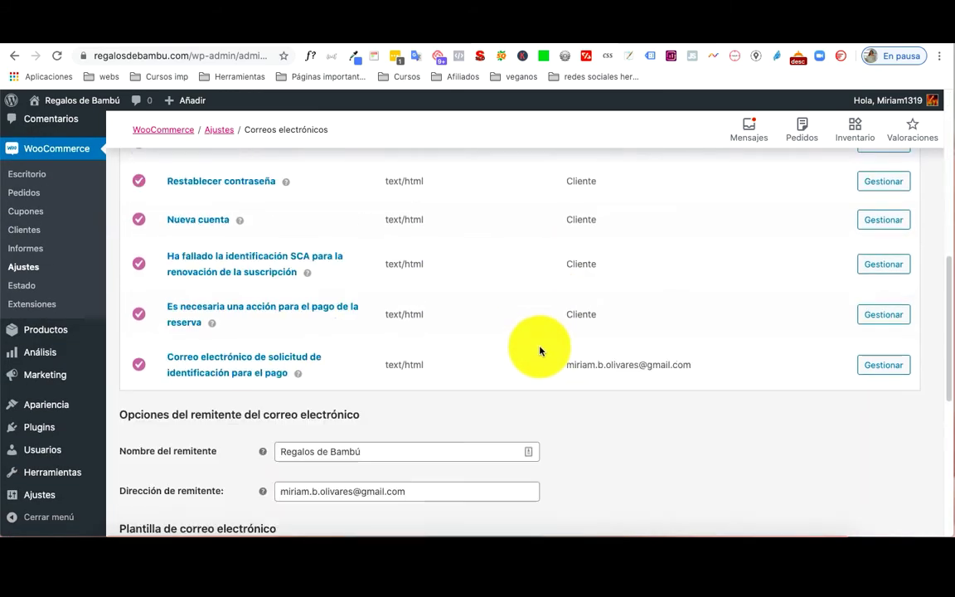
{"action": "scroll", "coordinate": [543, 353], "scroll_direction": "down", "scroll_amount": 3}
{"action": "scroll", "coordinate": [533, 358], "scroll_direction": "up", "scroll_amount": 10}
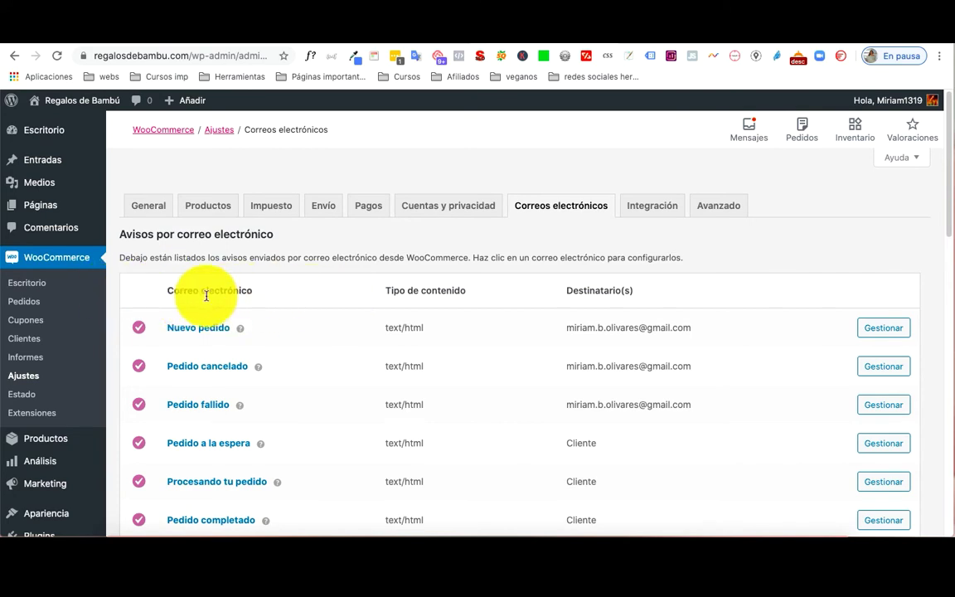
{"action": "scroll", "coordinate": [218, 292], "scroll_direction": "down", "scroll_amount": 1}
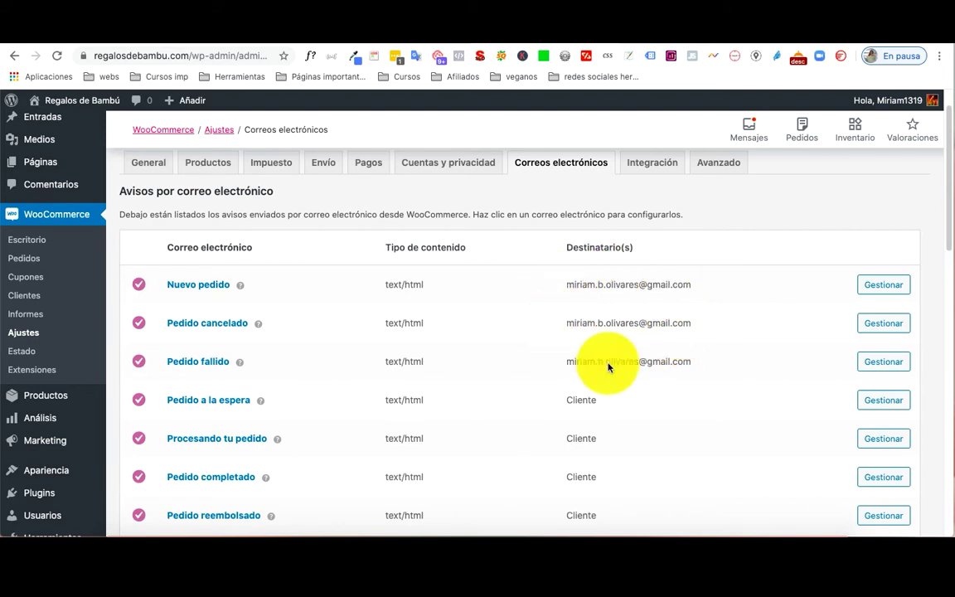
{"action": "scroll", "coordinate": [693, 365], "scroll_direction": "down", "scroll_amount": 1}
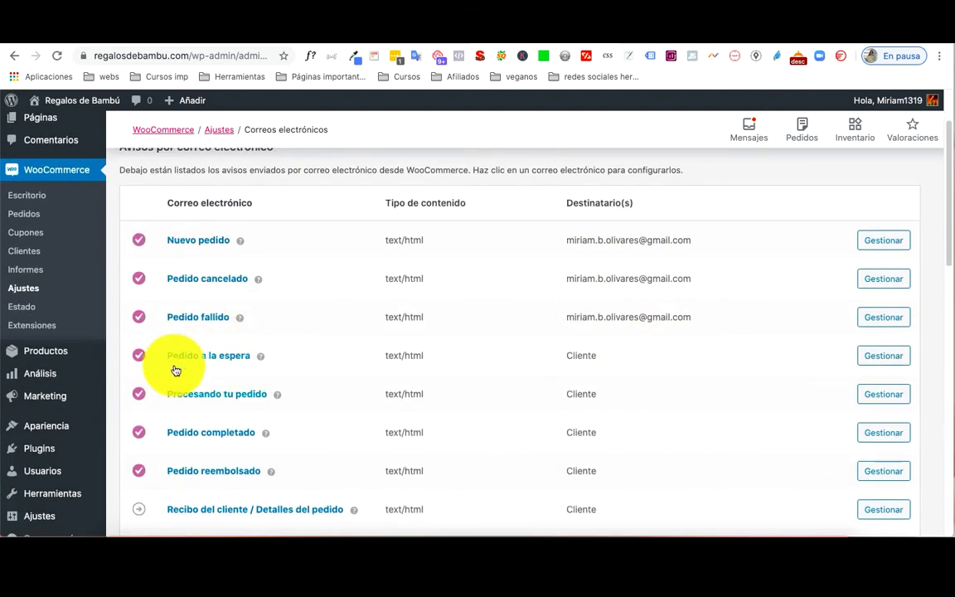
{"action": "scroll", "coordinate": [670, 296], "scroll_direction": "down", "scroll_amount": 1}
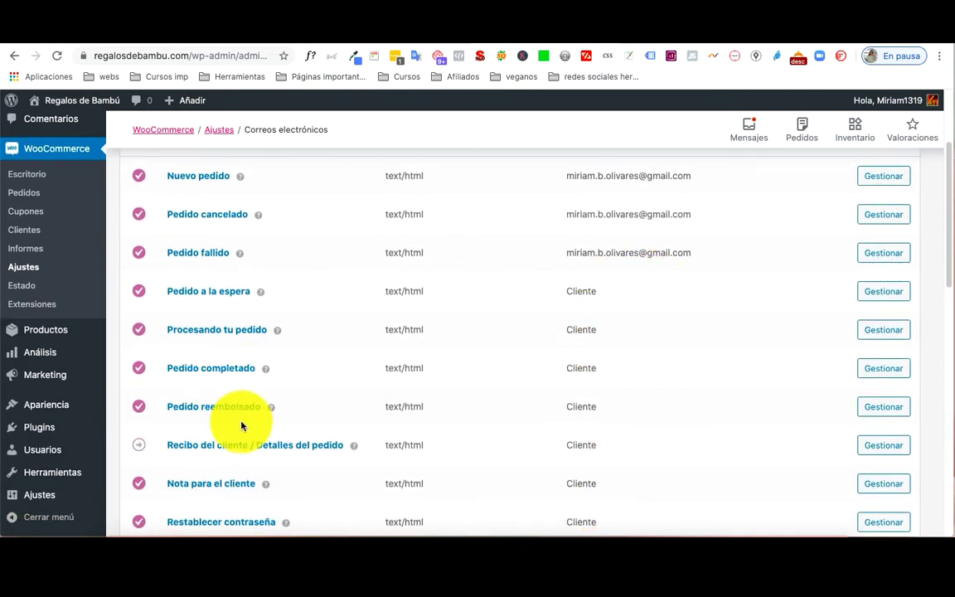
{"action": "scroll", "coordinate": [769, 403], "scroll_direction": "up", "scroll_amount": 2}
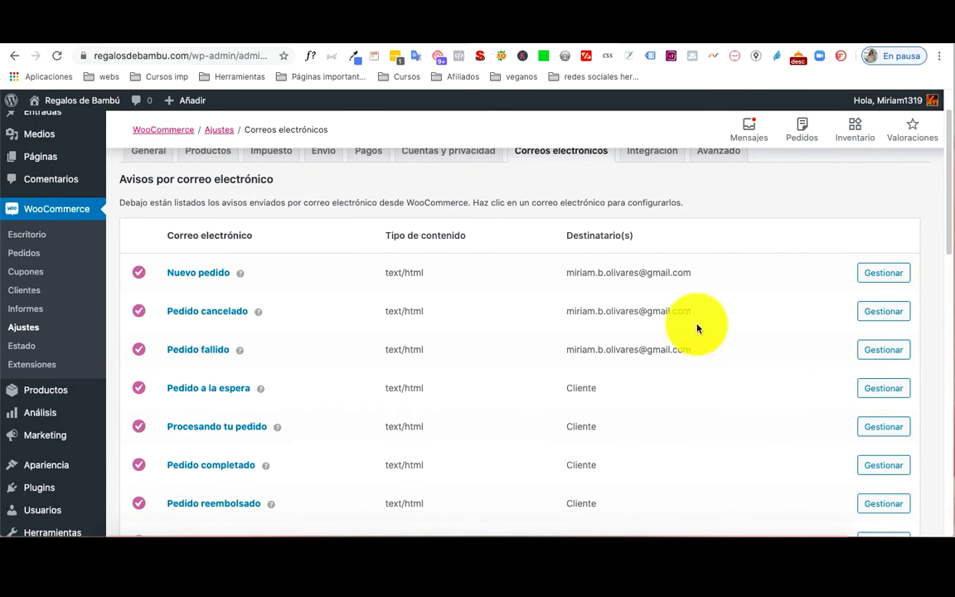
{"action": "scroll", "coordinate": [661, 423], "scroll_direction": "down", "scroll_amount": 3}
{"action": "scroll", "coordinate": [658, 413], "scroll_direction": "down", "scroll_amount": 2}
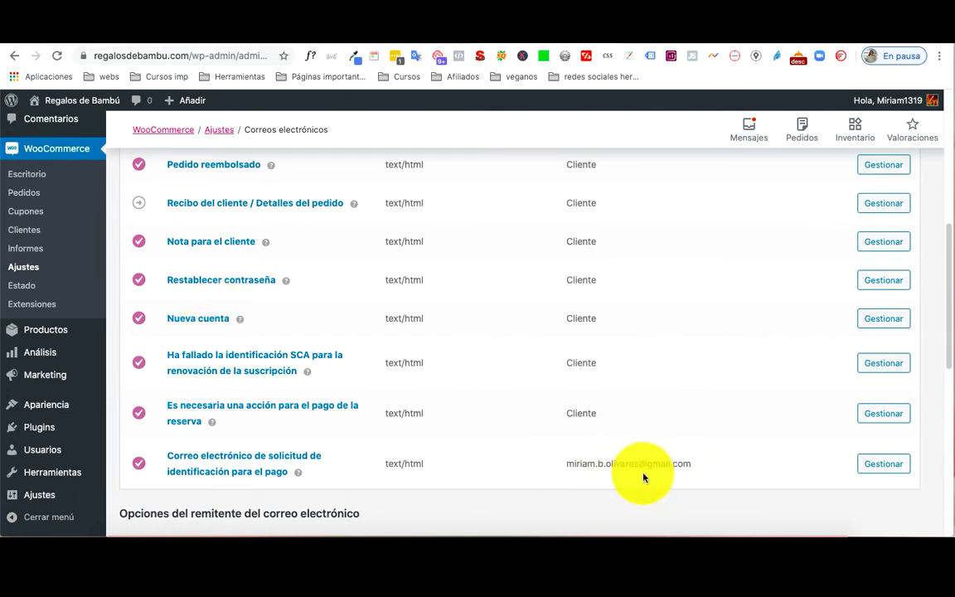
{"action": "scroll", "coordinate": [642, 454], "scroll_direction": "up", "scroll_amount": 1}
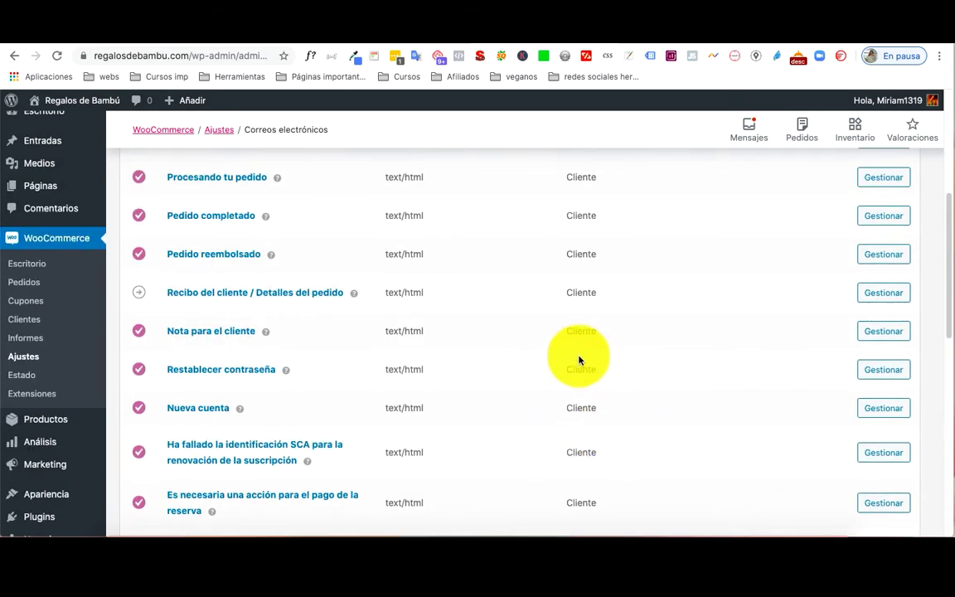
{"action": "scroll", "coordinate": [580, 358], "scroll_direction": "up", "scroll_amount": 3}
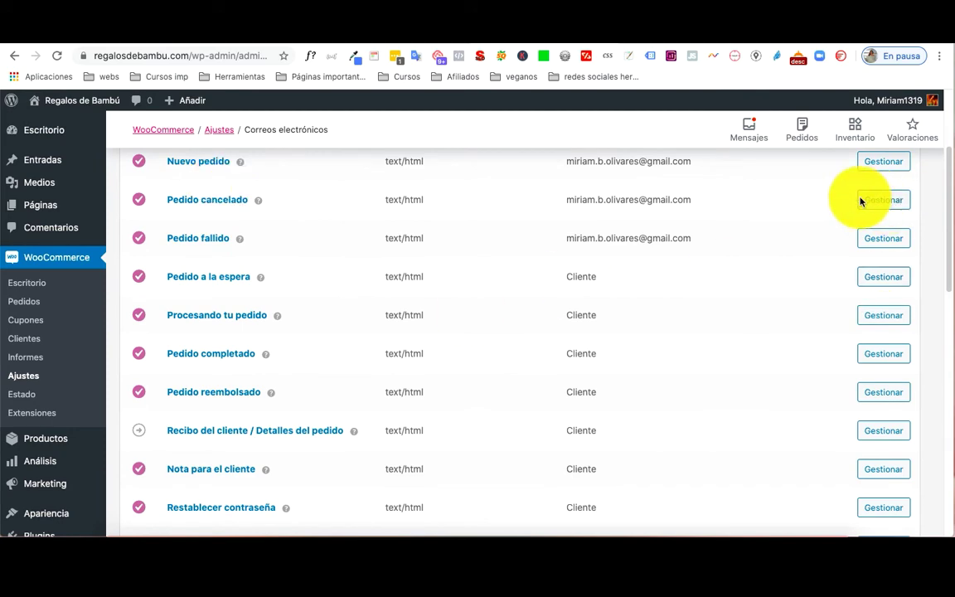
{"action": "scroll", "coordinate": [685, 334], "scroll_direction": "down", "scroll_amount": 3}
{"action": "scroll", "coordinate": [685, 334], "scroll_direction": "down", "scroll_amount": 3}
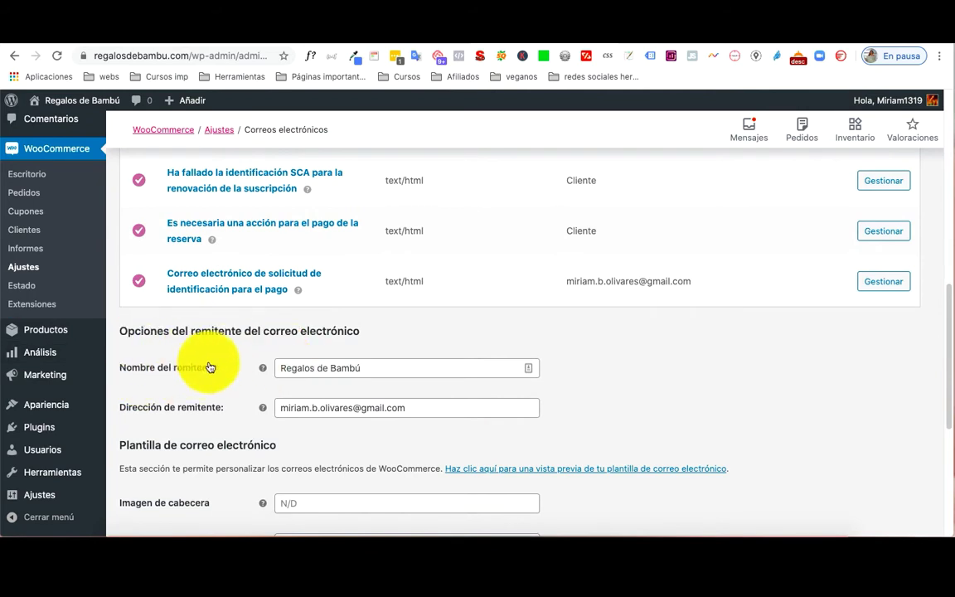
Step: Examine the sender name and sender address fields in the email sender options
{"action": "left_click", "coordinate": [394, 367]}
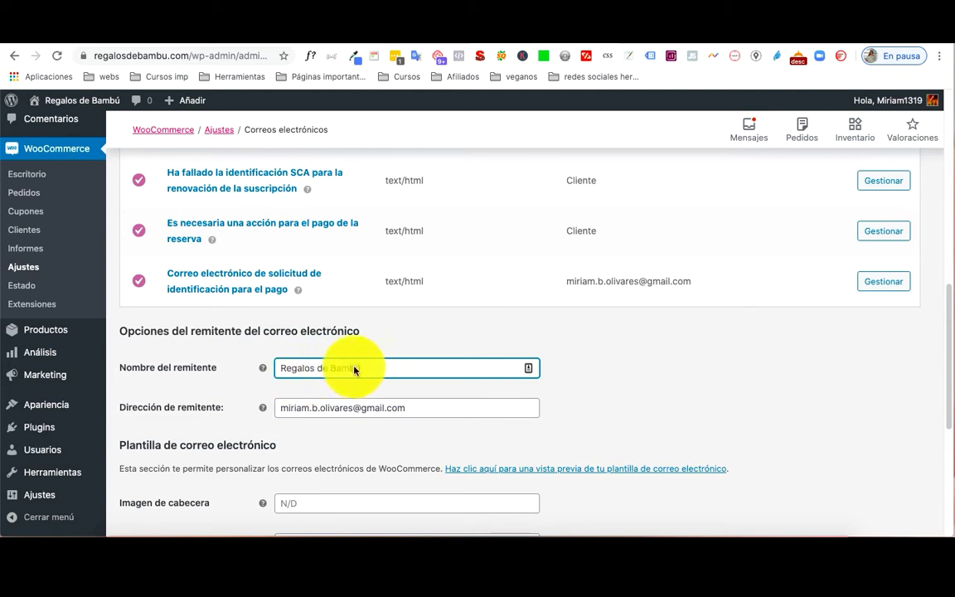
{"action": "key", "text": "super+a"}
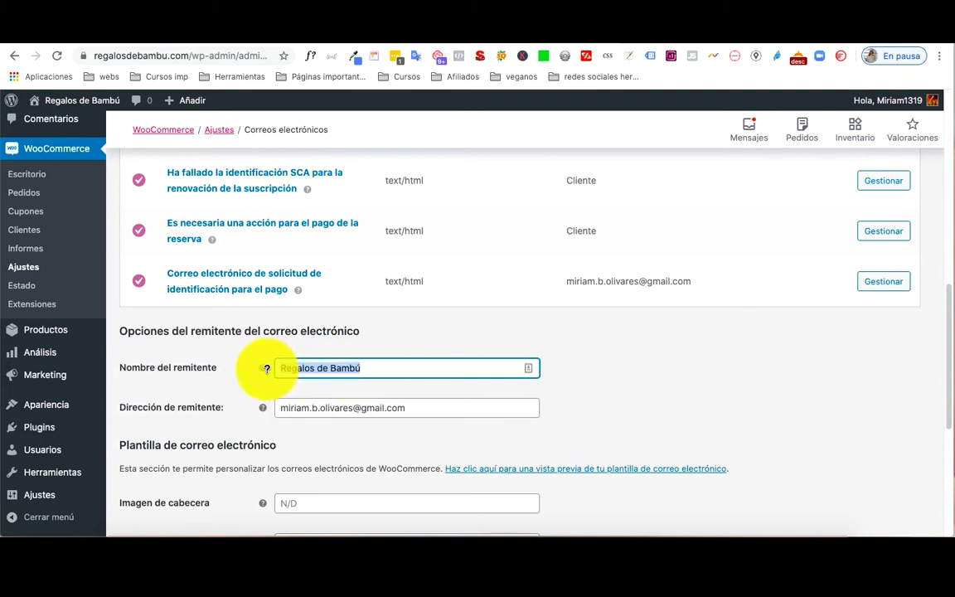
{"action": "mouse_move", "coordinate": [264, 366]}
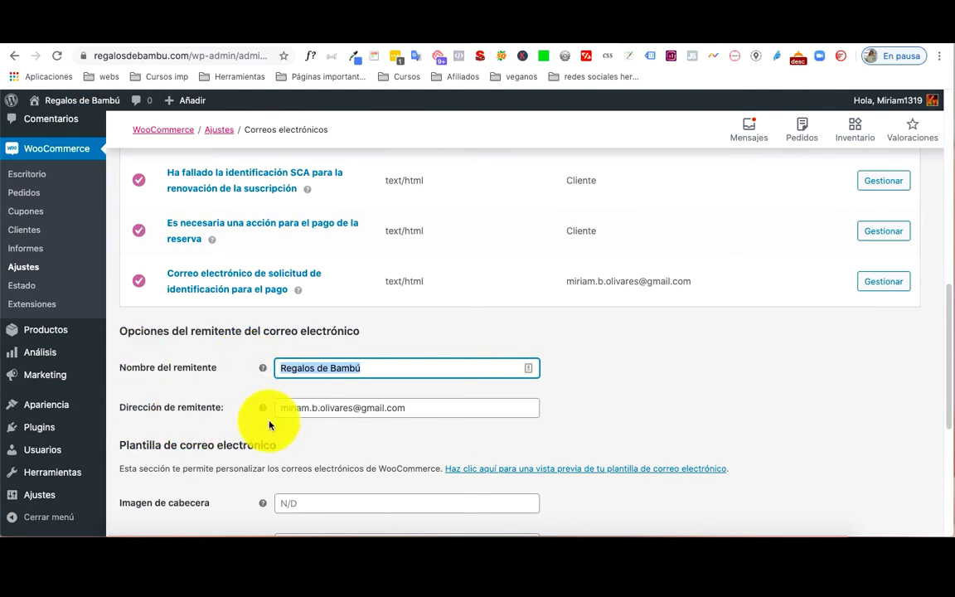
{"action": "left_click", "coordinate": [430, 407]}
{"action": "left_click_drag", "start_coordinate": [311, 408], "coordinate": [430, 411]}
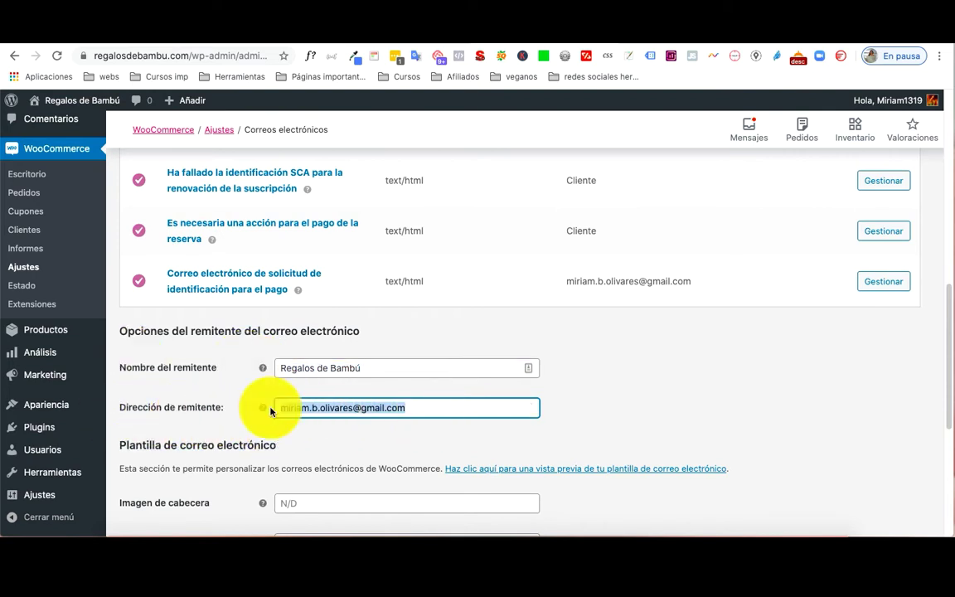
{"action": "left_click", "coordinate": [432, 407]}
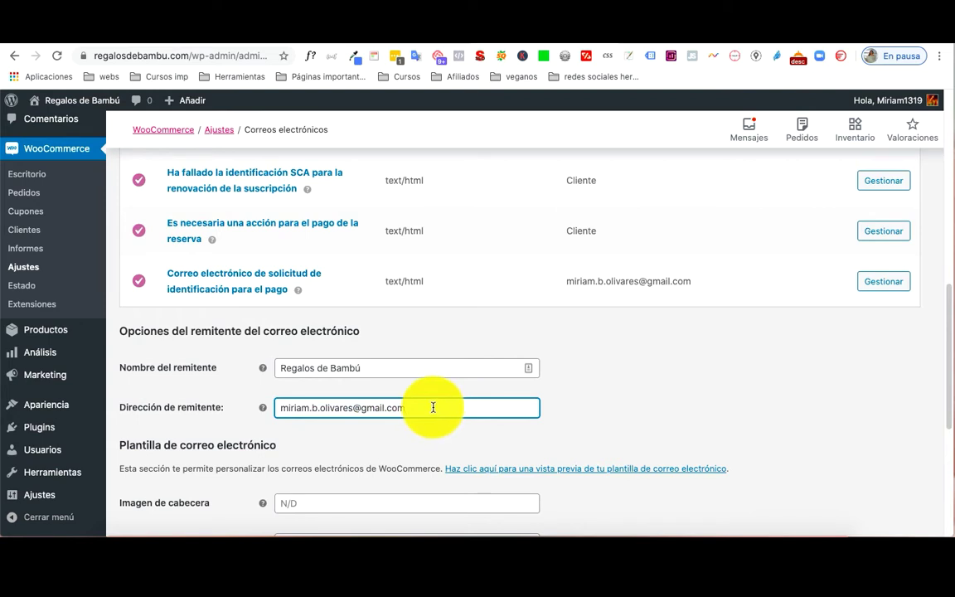
{"action": "left_click_drag", "start_coordinate": [434, 410], "coordinate": [386, 408]}
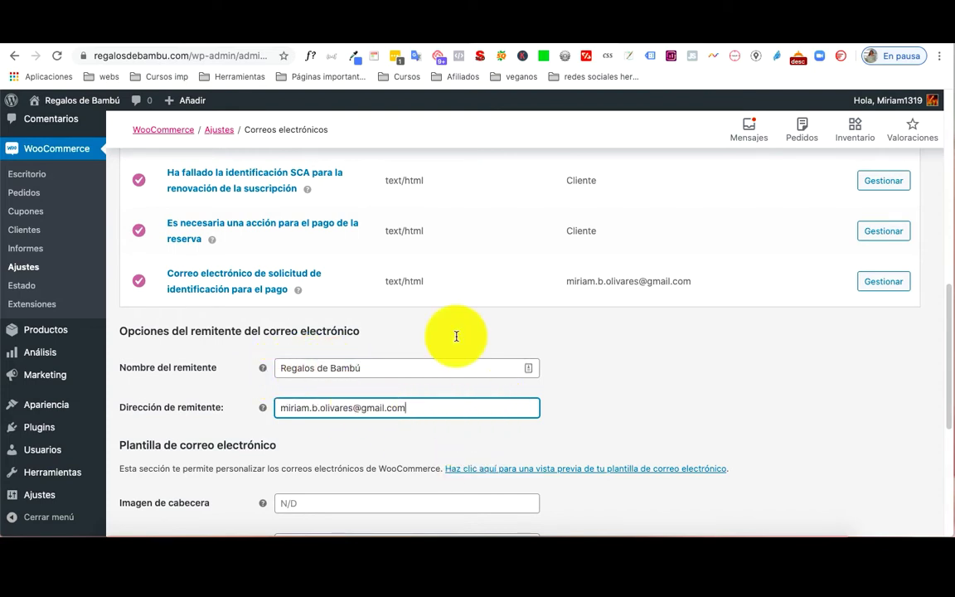
{"action": "left_click_drag", "start_coordinate": [406, 410], "coordinate": [256, 407]}
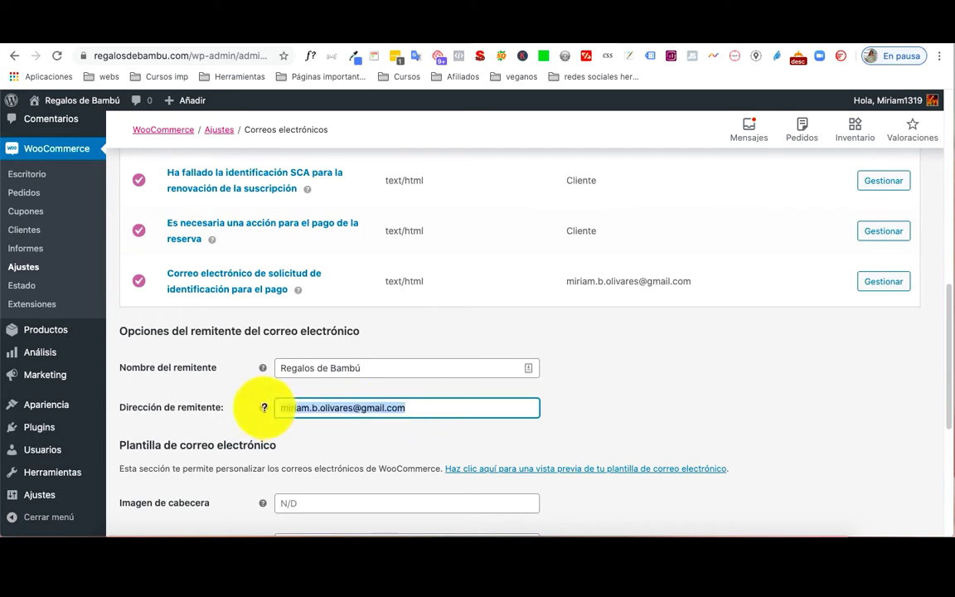
{"action": "left_click", "coordinate": [274, 414]}
{"action": "triple_click", "coordinate": [275, 411]}
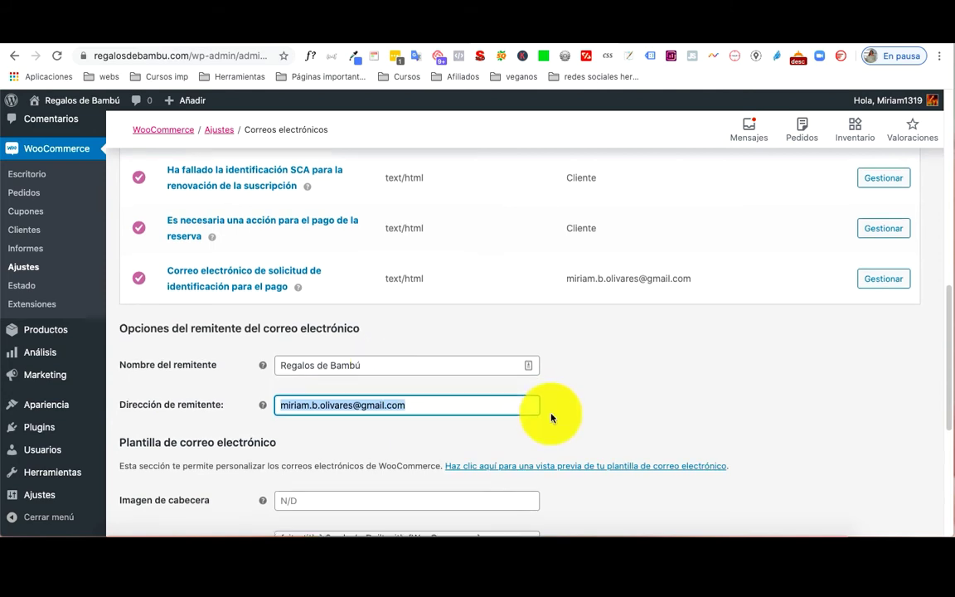
Step: Open the email template preview in a separate browser tab
{"action": "scroll", "coordinate": [550, 406], "scroll_direction": "down", "scroll_amount": 2}
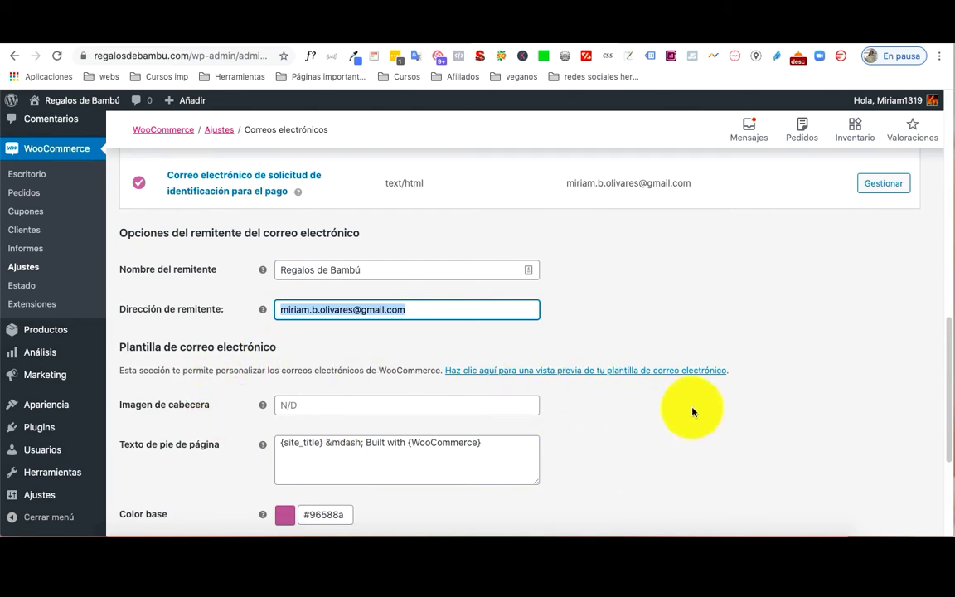
{"action": "scroll", "coordinate": [692, 412], "scroll_direction": "up", "scroll_amount": 2}
{"action": "scroll", "coordinate": [693, 411], "scroll_direction": "down", "scroll_amount": 7}
{"action": "scroll", "coordinate": [692, 411], "scroll_direction": "up", "scroll_amount": 8}
{"action": "scroll", "coordinate": [690, 410], "scroll_direction": "down", "scroll_amount": 5}
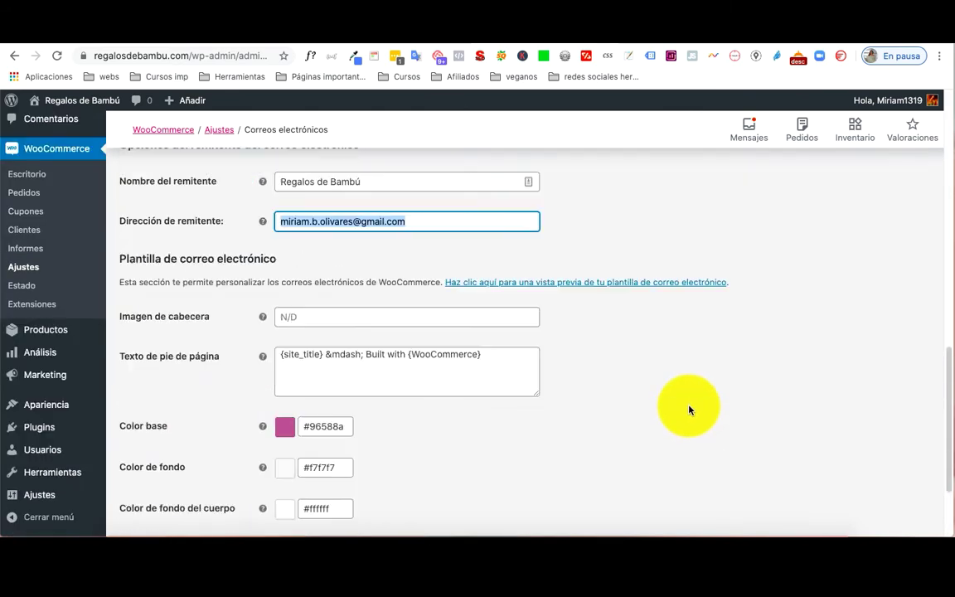
{"action": "right_click", "coordinate": [539, 286]}
{"action": "left_click", "coordinate": [559, 289]}
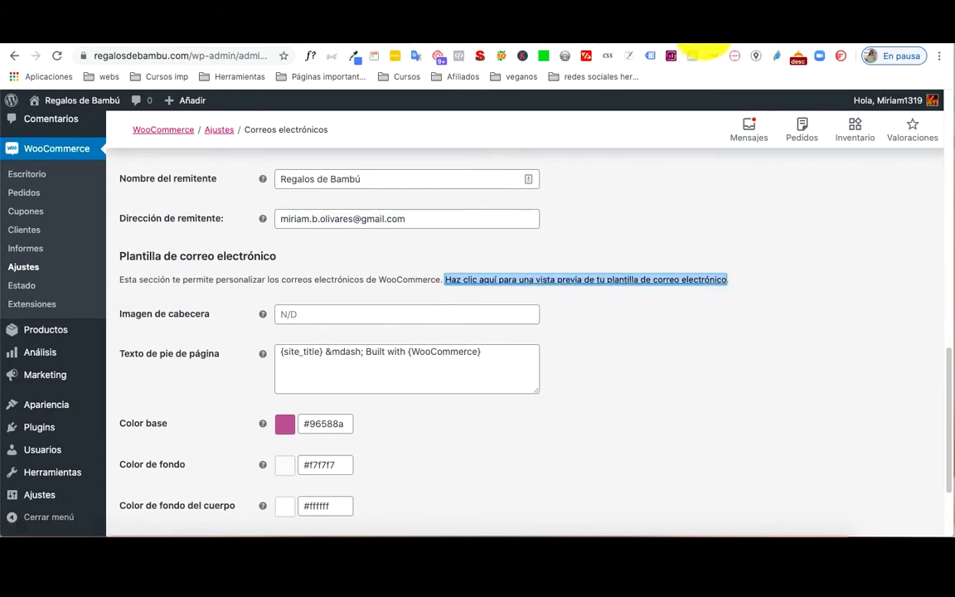
{"action": "left_click", "coordinate": [705, 39]}
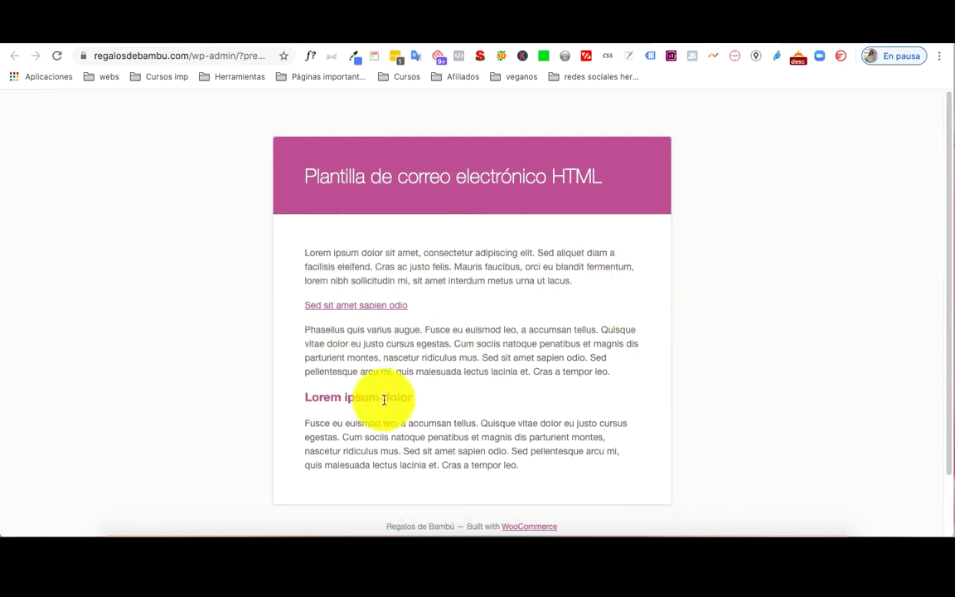
Step: Examine the previewed email template's header, body text and footer line
{"action": "scroll", "coordinate": [581, 406], "scroll_direction": "down", "scroll_amount": 1}
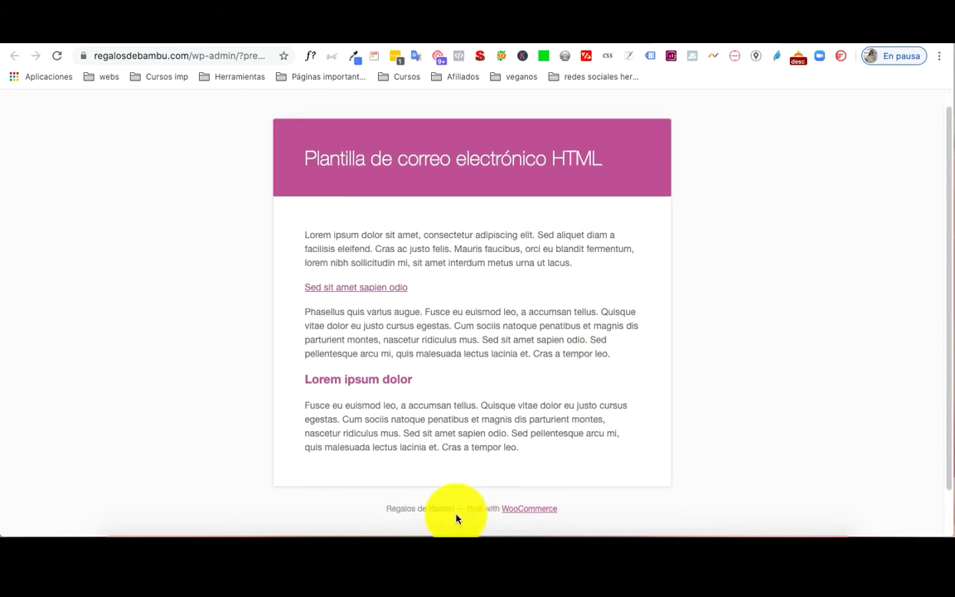
{"action": "left_click_drag", "start_coordinate": [361, 509], "coordinate": [586, 494]}
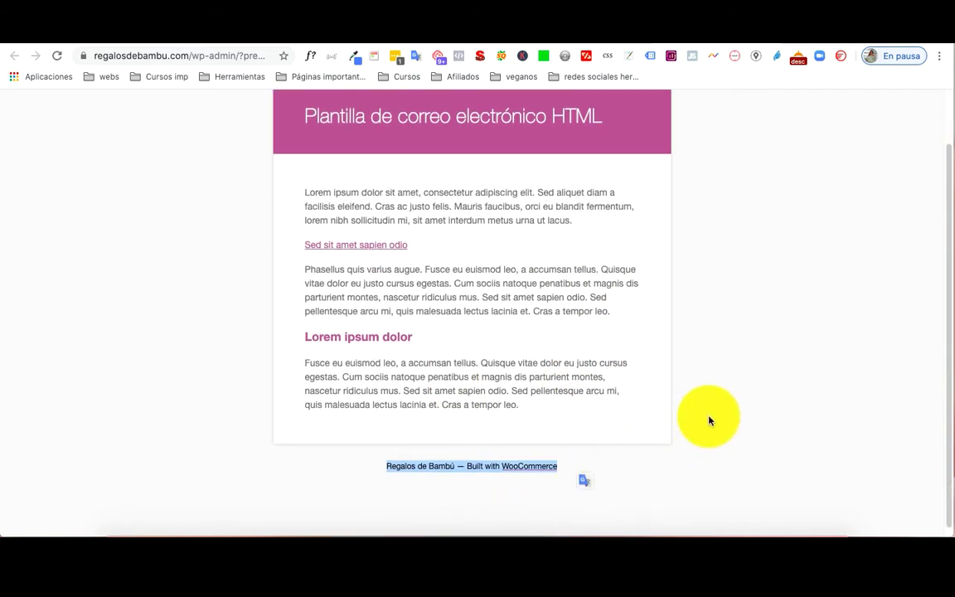
{"action": "left_click", "coordinate": [706, 415]}
{"action": "scroll", "coordinate": [705, 414], "scroll_direction": "up", "scroll_amount": 1}
{"action": "scroll", "coordinate": [705, 414], "scroll_direction": "down", "scroll_amount": 2}
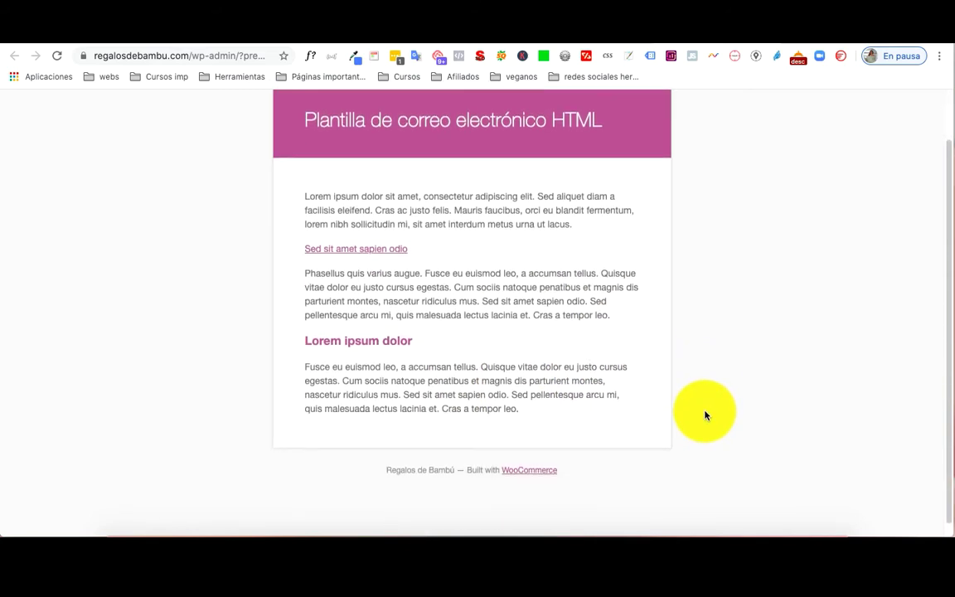
{"action": "scroll", "coordinate": [705, 410], "scroll_direction": "up", "scroll_amount": 1}
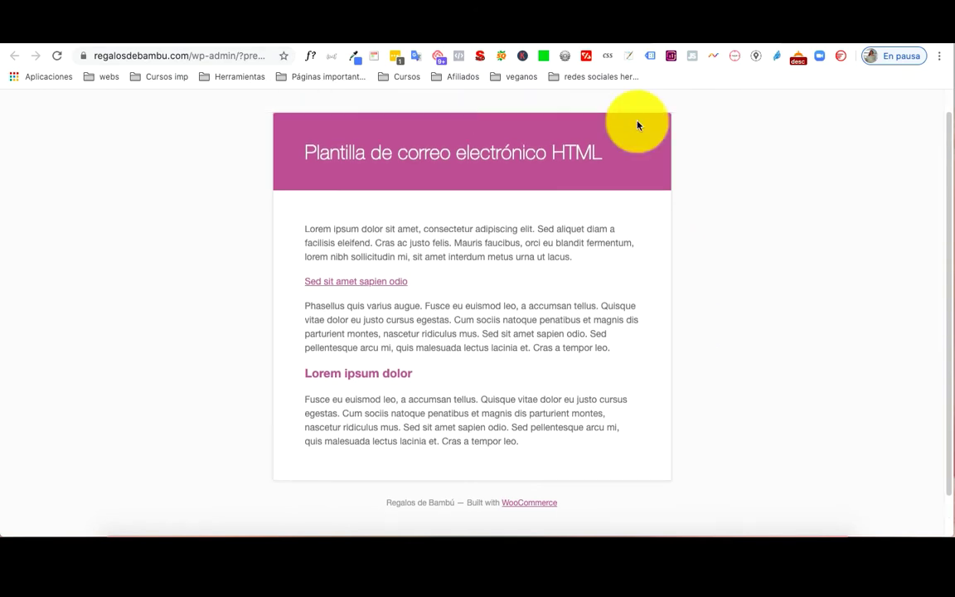
Step: Copy the file link of the blue V-neck T-shirt image vnech-tee-blue-1.jpg from the media library
{"action": "left_click", "coordinate": [471, 46]}
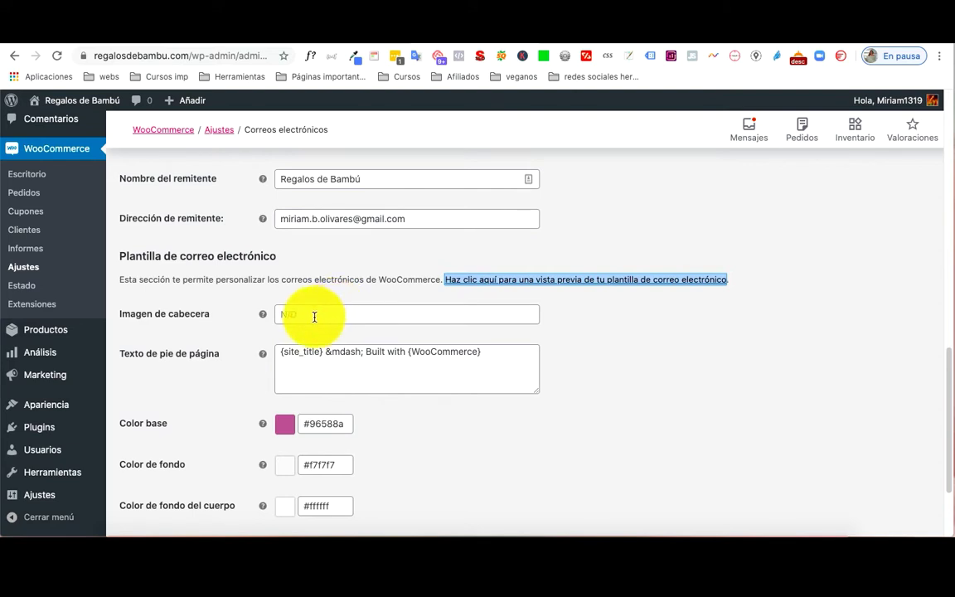
{"action": "mouse_move", "coordinate": [262, 314]}
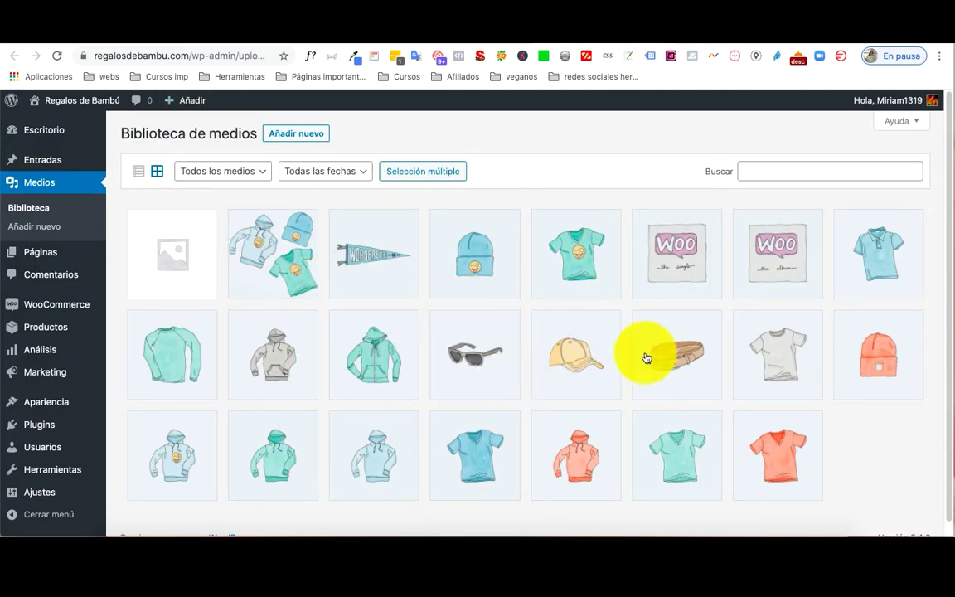
{"action": "left_click", "coordinate": [478, 440]}
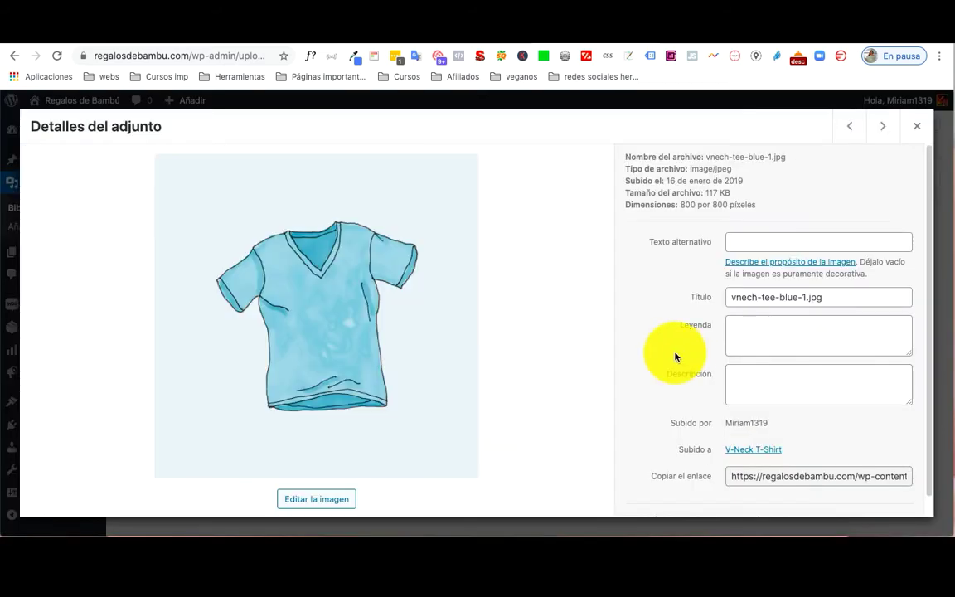
{"action": "left_click_drag", "start_coordinate": [730, 477], "coordinate": [912, 478]}
{"action": "key", "text": "ctrl+c"}
{"action": "right_click", "coordinate": [897, 479]}
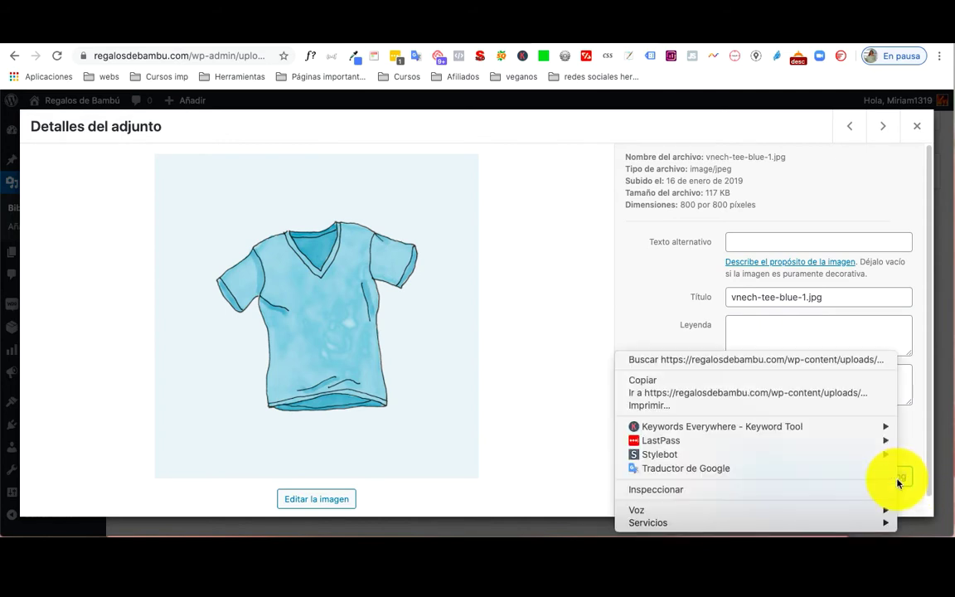
{"action": "left_click", "coordinate": [637, 380]}
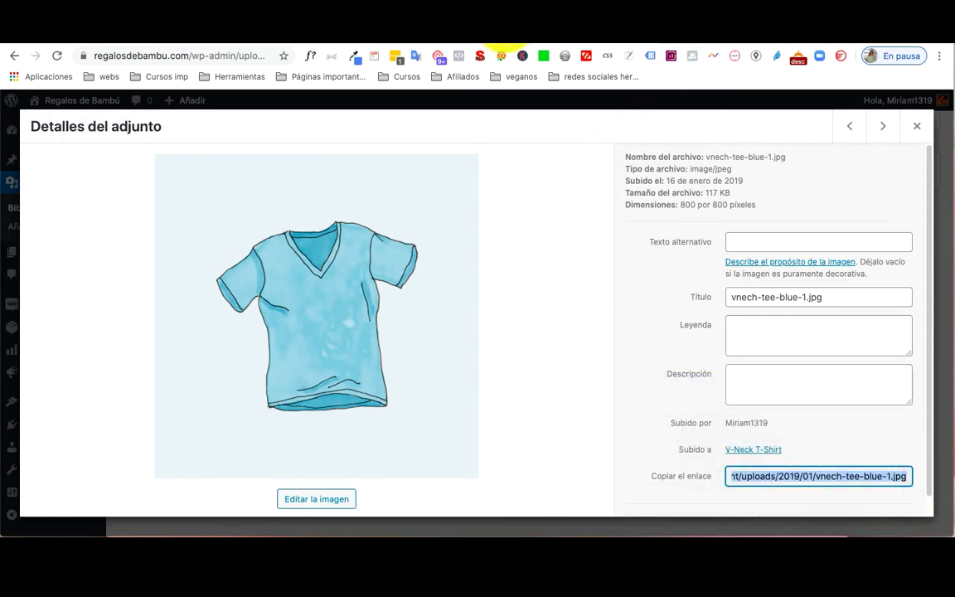
Step: Set the email template's header image to the copied vnech-tee-blue-1.jpg link and save the email settings
{"action": "key", "text": "ctrl+Tab"}
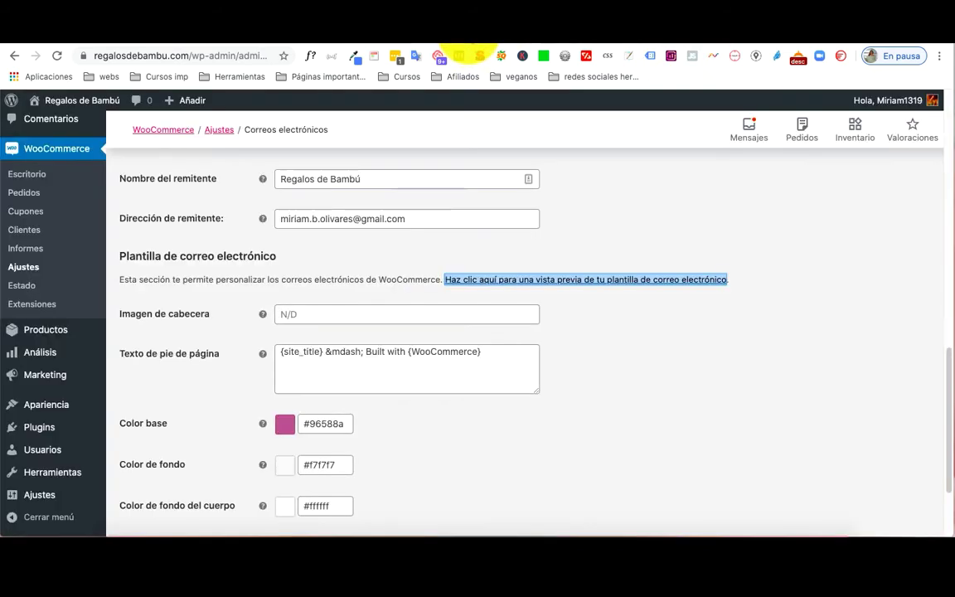
{"action": "left_click", "coordinate": [307, 312]}
{"action": "key", "text": "ctrl+v"}
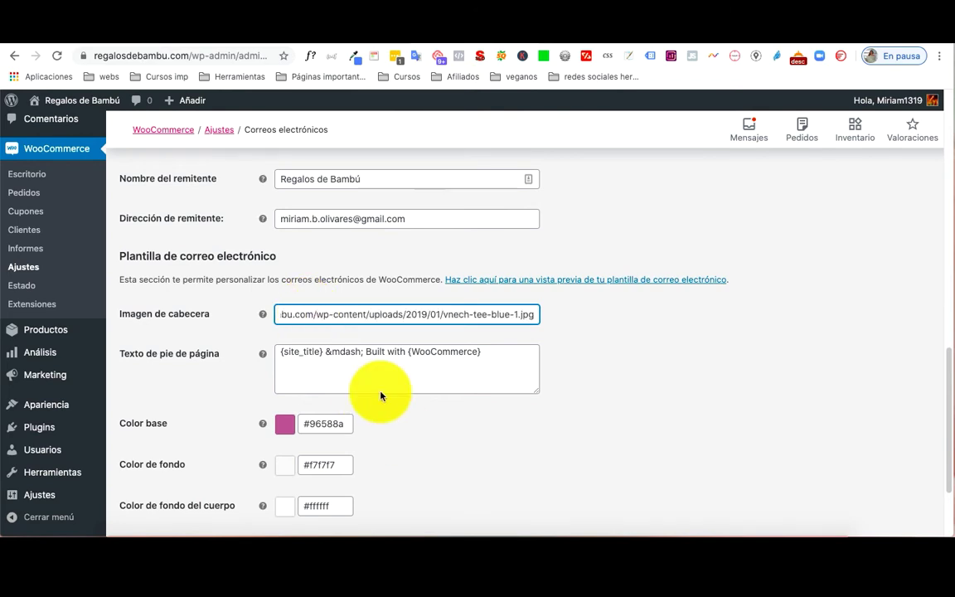
{"action": "scroll", "coordinate": [384, 395], "scroll_direction": "down", "scroll_amount": 3}
{"action": "left_click", "coordinate": [179, 469]}
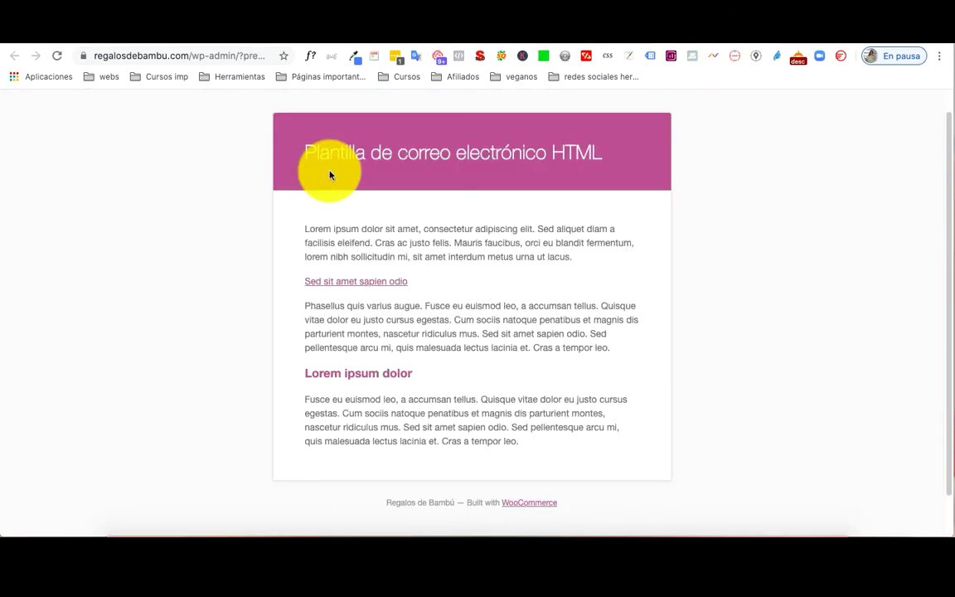
Step: Reload the email template preview and examine the T-shirt header image above the template heading
{"action": "left_click", "coordinate": [55, 55]}
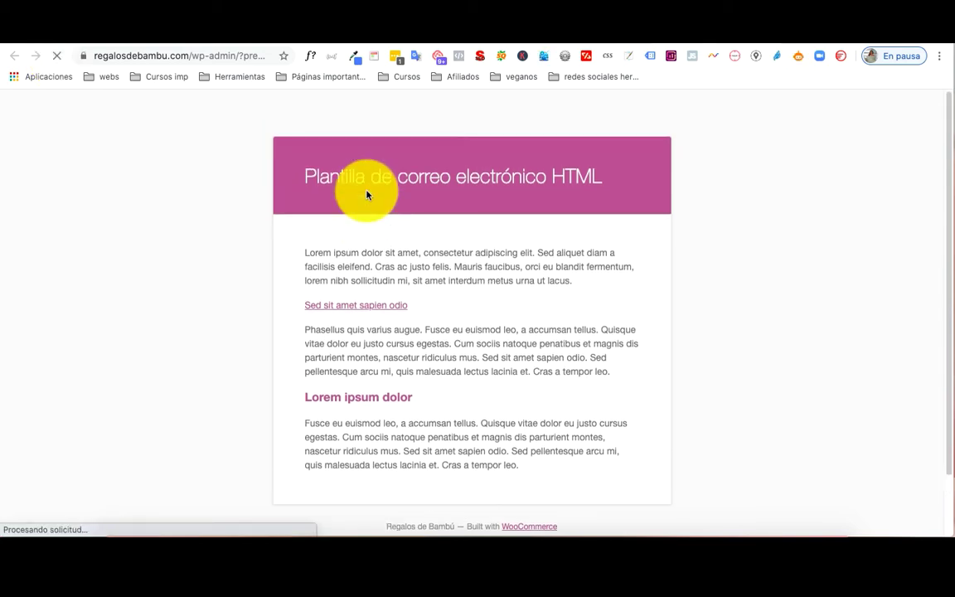
{"action": "scroll", "coordinate": [765, 320], "scroll_direction": "down", "scroll_amount": 5}
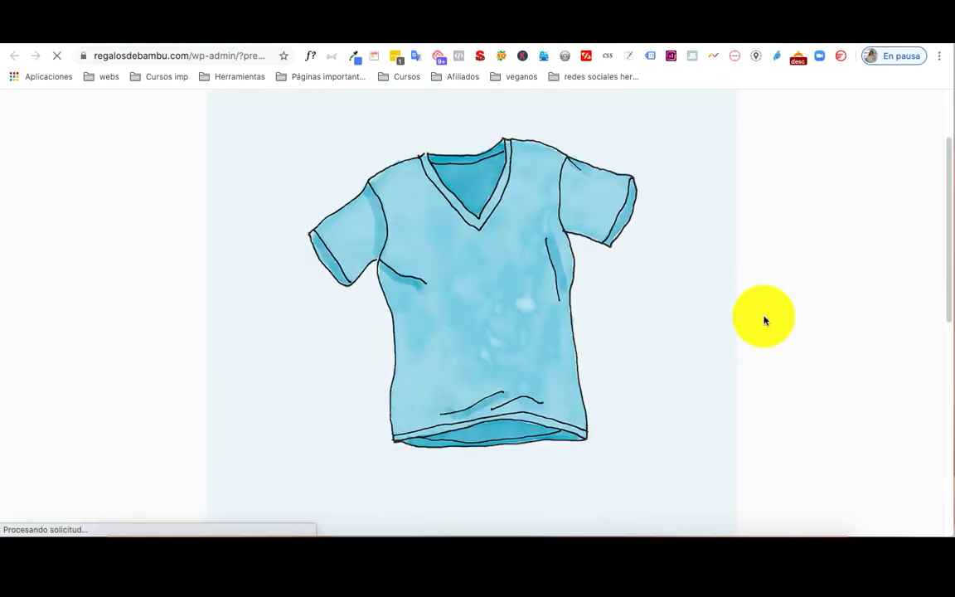
{"action": "scroll", "coordinate": [751, 249], "scroll_direction": "up", "scroll_amount": 6}
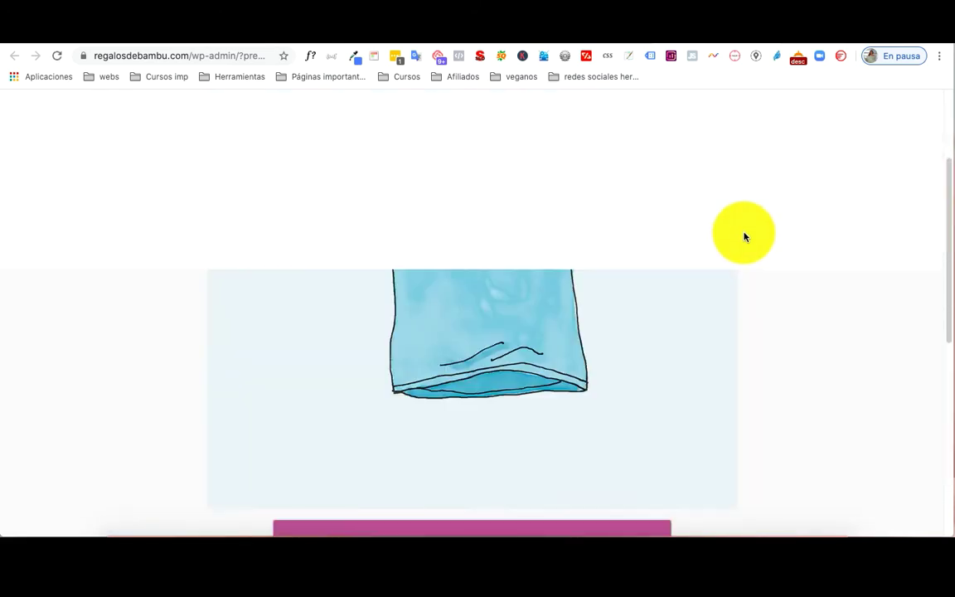
{"action": "scroll", "coordinate": [740, 342], "scroll_direction": "down", "scroll_amount": 1}
{"action": "scroll", "coordinate": [740, 344], "scroll_direction": "down", "scroll_amount": 3}
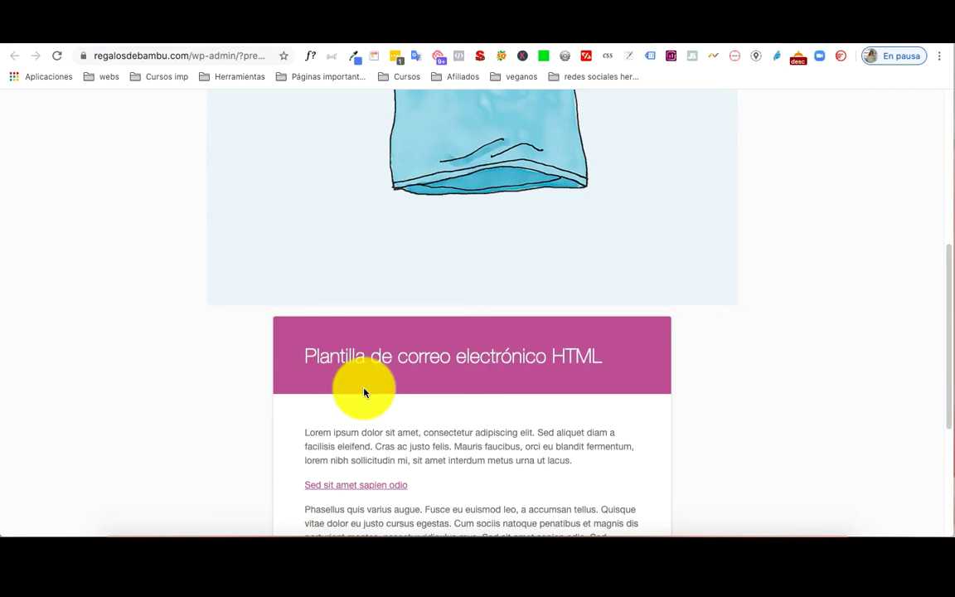
{"action": "scroll", "coordinate": [365, 393], "scroll_direction": "up", "scroll_amount": 2}
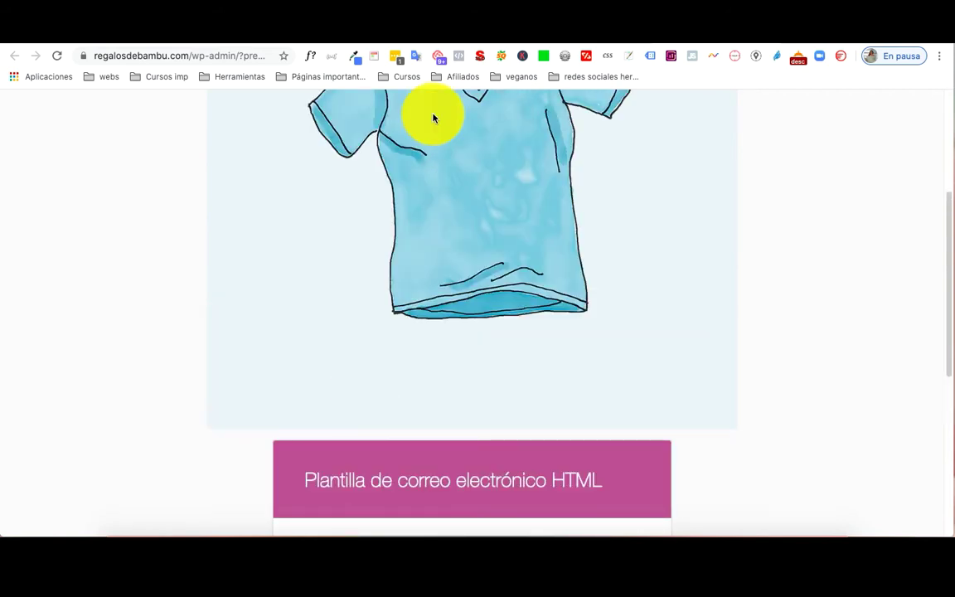
Step: Clear the email template's header image link in the WooCommerce email settings and save the changes
{"action": "left_click", "coordinate": [480, 56]}
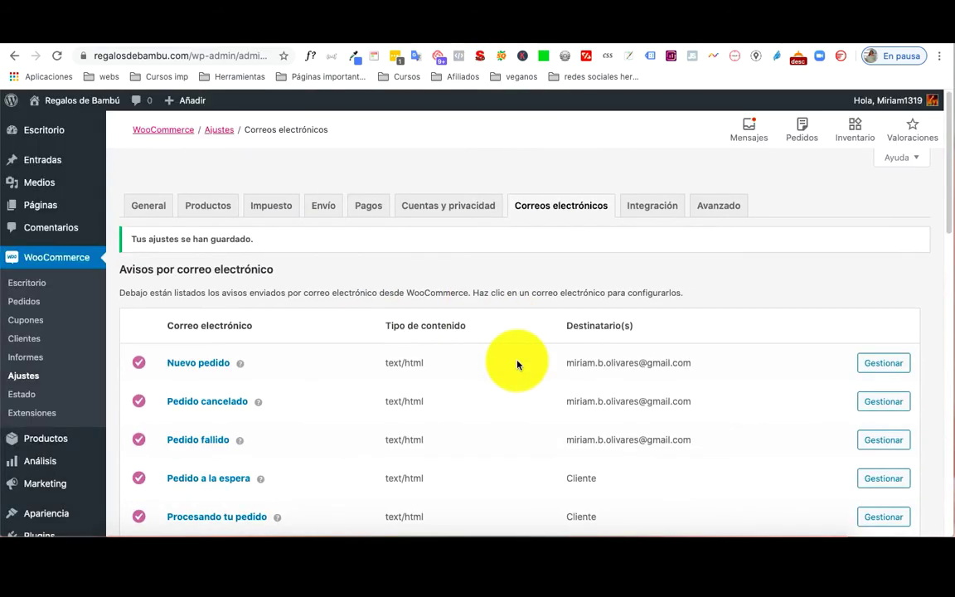
{"action": "scroll", "coordinate": [517, 365], "scroll_direction": "down", "scroll_amount": 10}
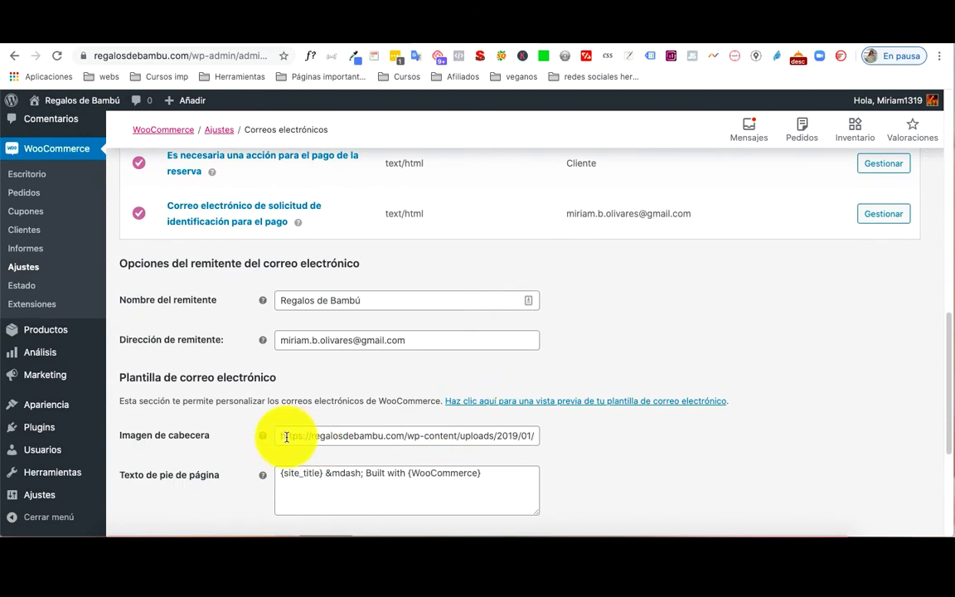
{"action": "left_click_drag", "start_coordinate": [280, 437], "coordinate": [555, 444]}
{"action": "key", "text": "BackSpace"}
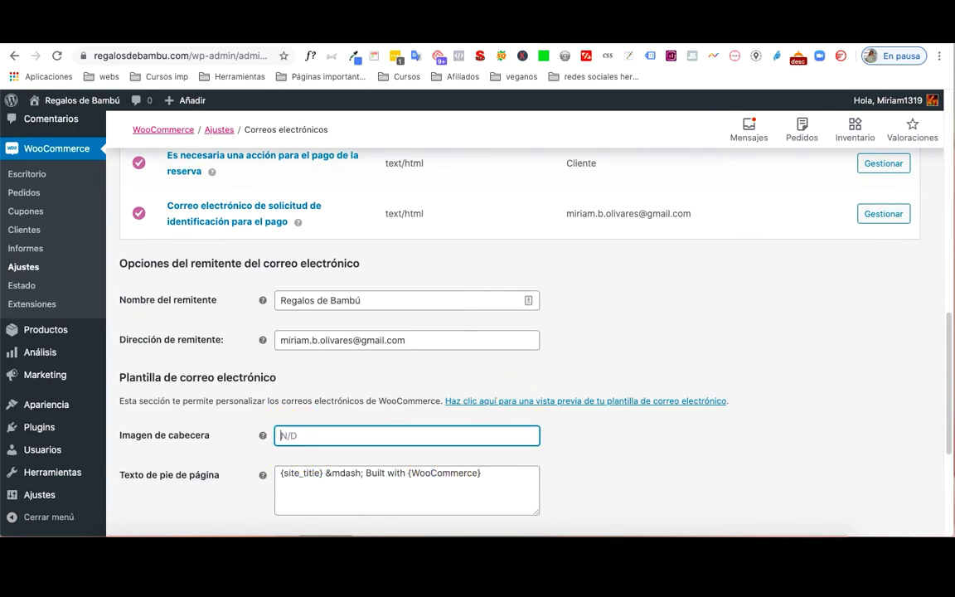
{"action": "scroll", "coordinate": [426, 405], "scroll_direction": "down", "scroll_amount": 5}
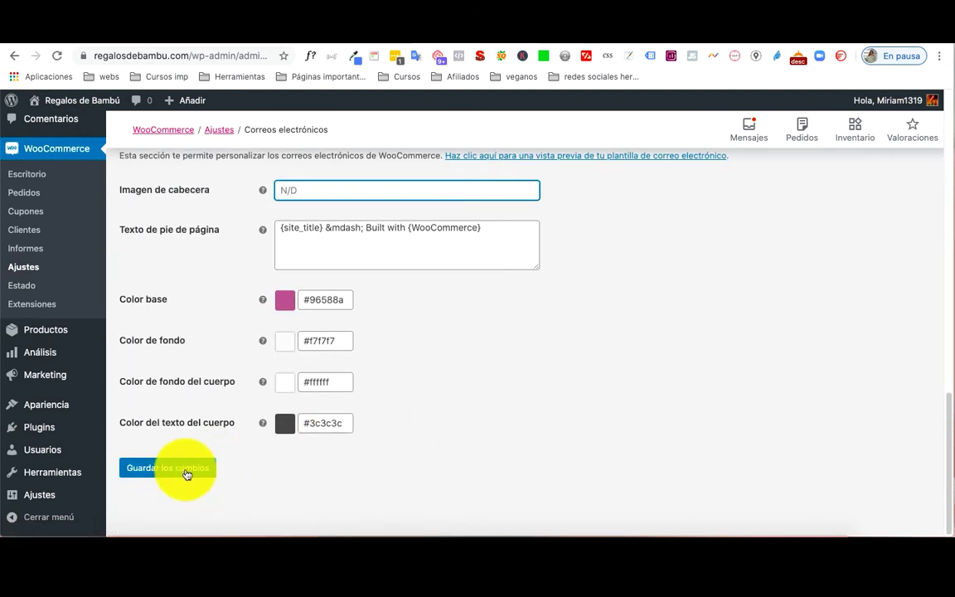
{"action": "left_click", "coordinate": [185, 471]}
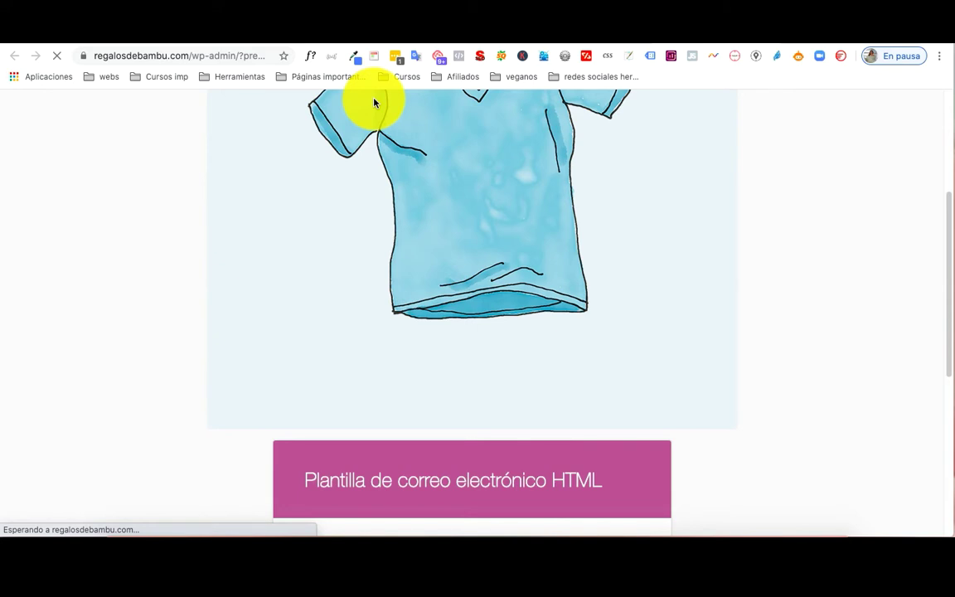
Step: Compare the &mdash; code in the template's footer text with the footer line in the email preview
{"action": "scroll", "coordinate": [602, 238], "scroll_direction": "down", "scroll_amount": 5}
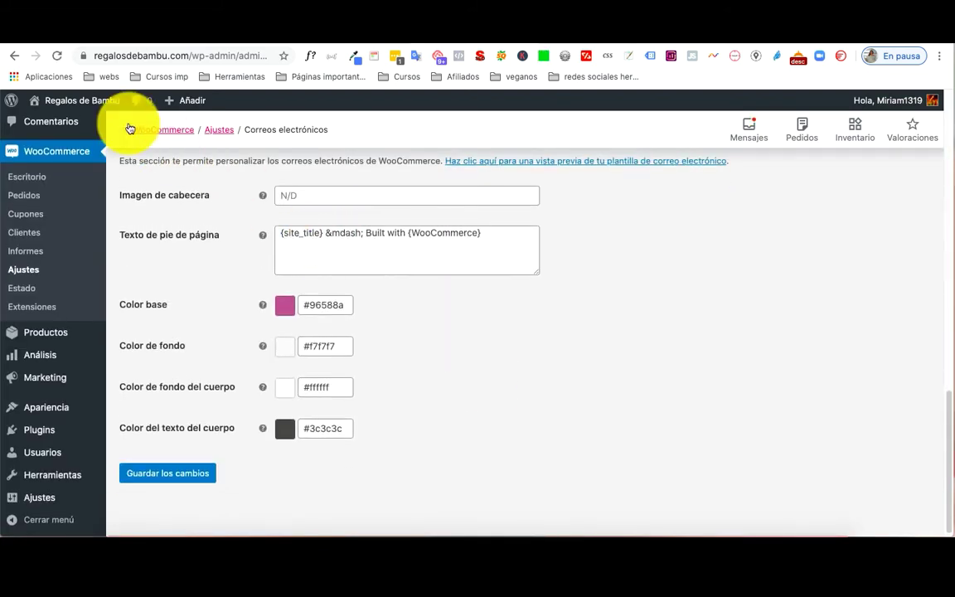
{"action": "left_click_drag", "start_coordinate": [326, 236], "coordinate": [361, 239]}
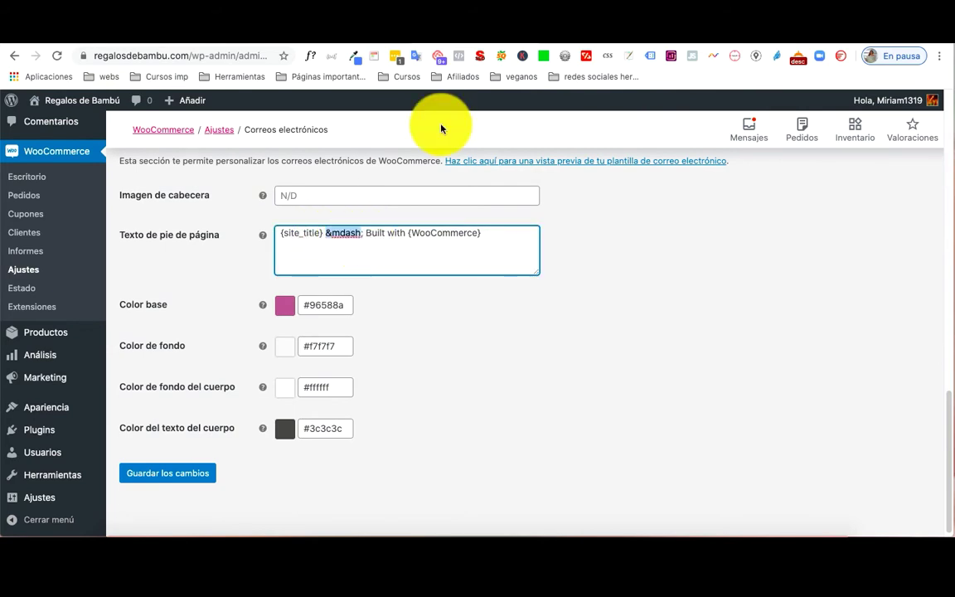
{"action": "left_click", "coordinate": [712, 41]}
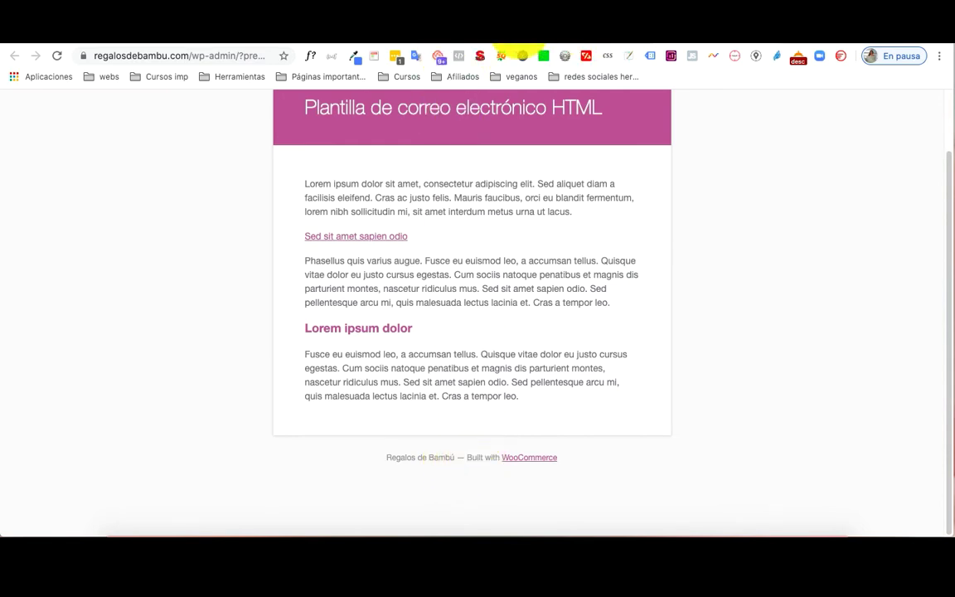
{"action": "left_click", "coordinate": [466, 41]}
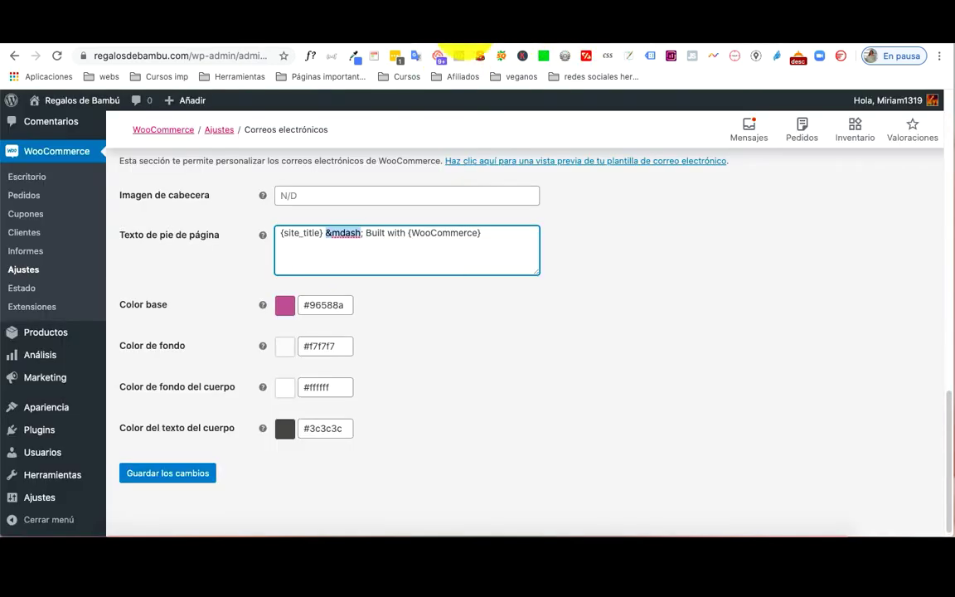
Step: Delete "Built with {WooCommerce}" from the email template's footer text, checking its place in the preview's footer line
{"action": "left_click", "coordinate": [368, 233]}
{"action": "left_click_drag", "start_coordinate": [367, 233], "coordinate": [496, 236]}
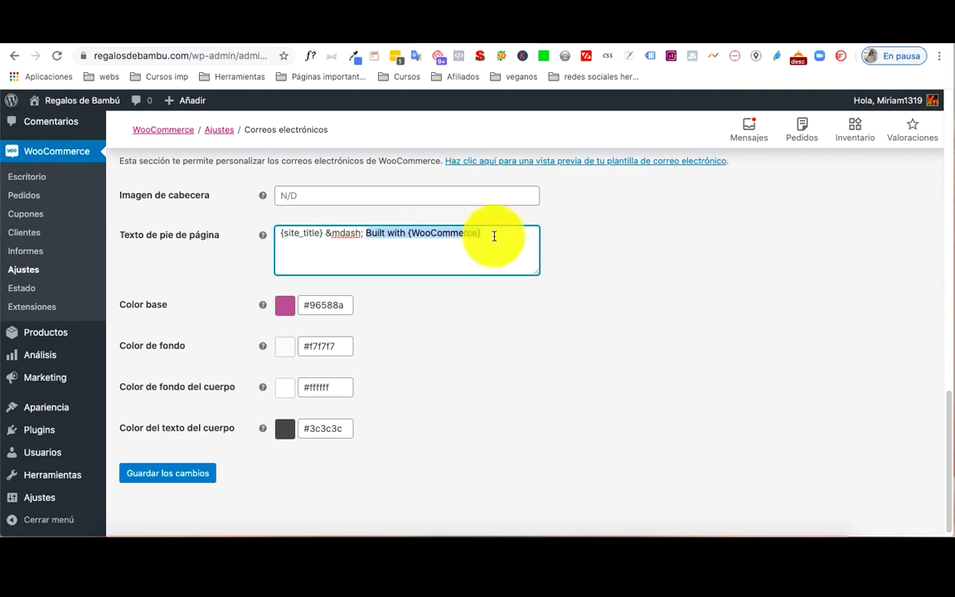
{"action": "key", "text": "BackSpace"}
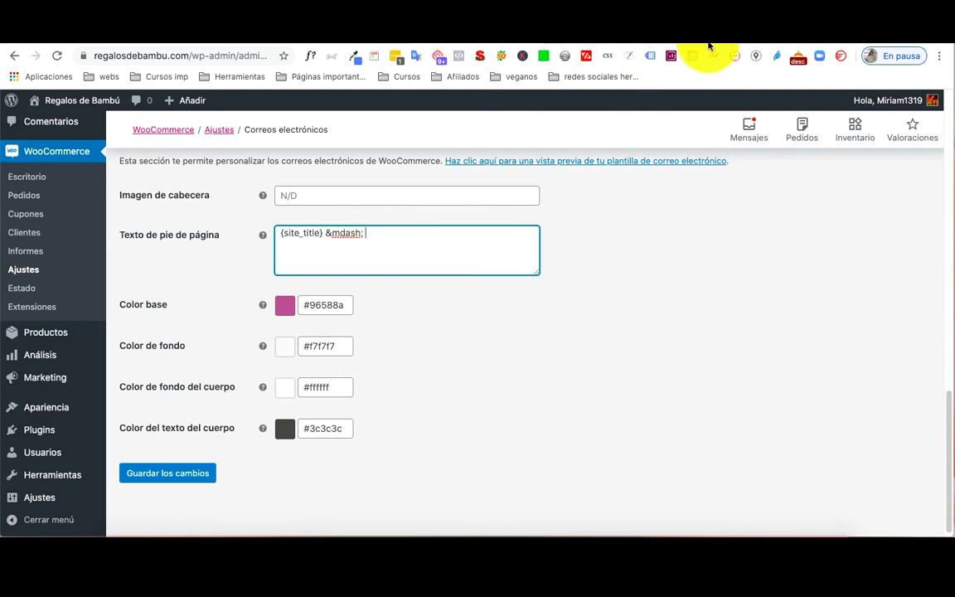
{"action": "left_click", "coordinate": [626, 40]}
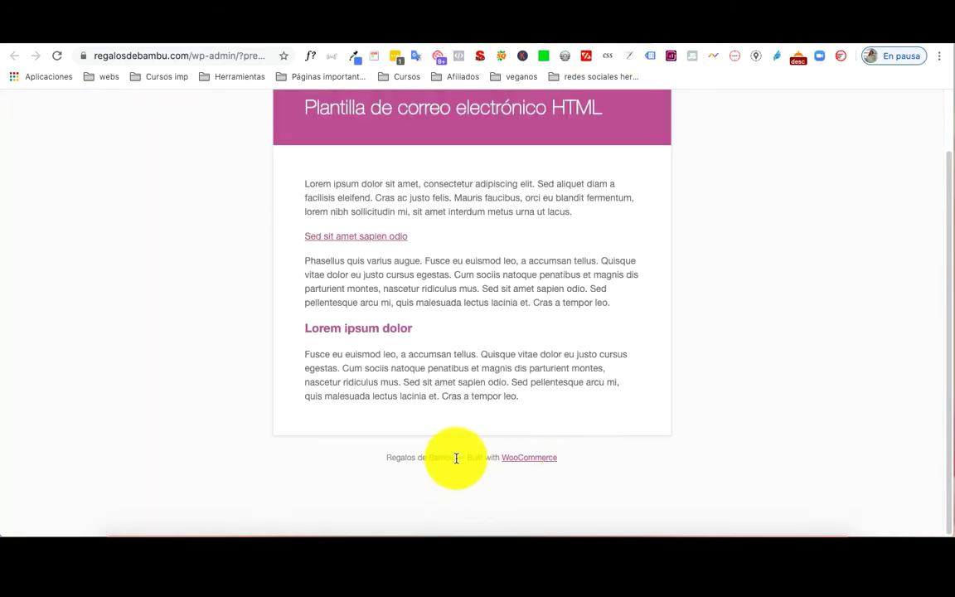
{"action": "left_click", "coordinate": [500, 40]}
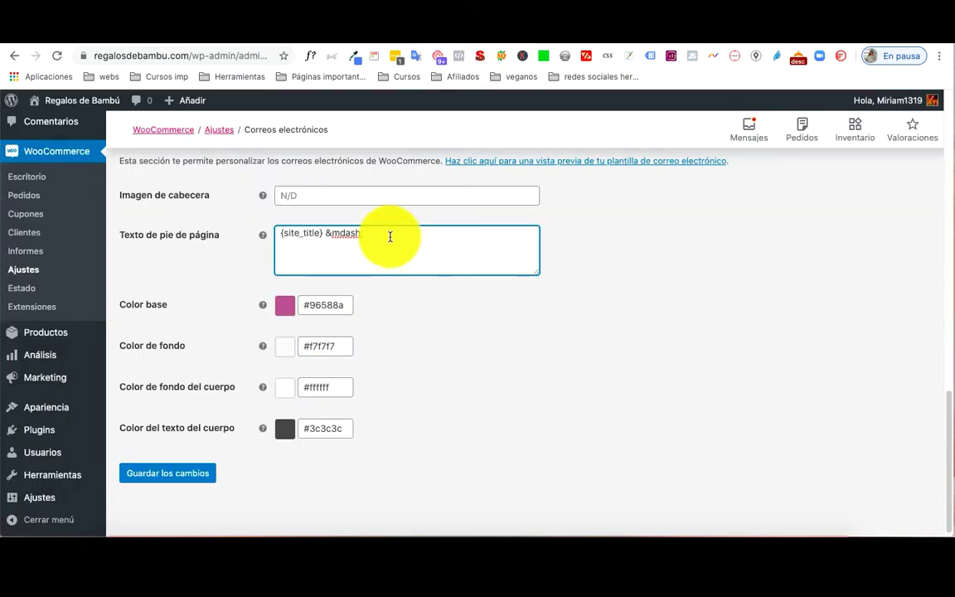
{"action": "type", "text": "T"}
{"action": "key", "text": "BackSpace"}
{"action": "type", "text": "u tienda"}
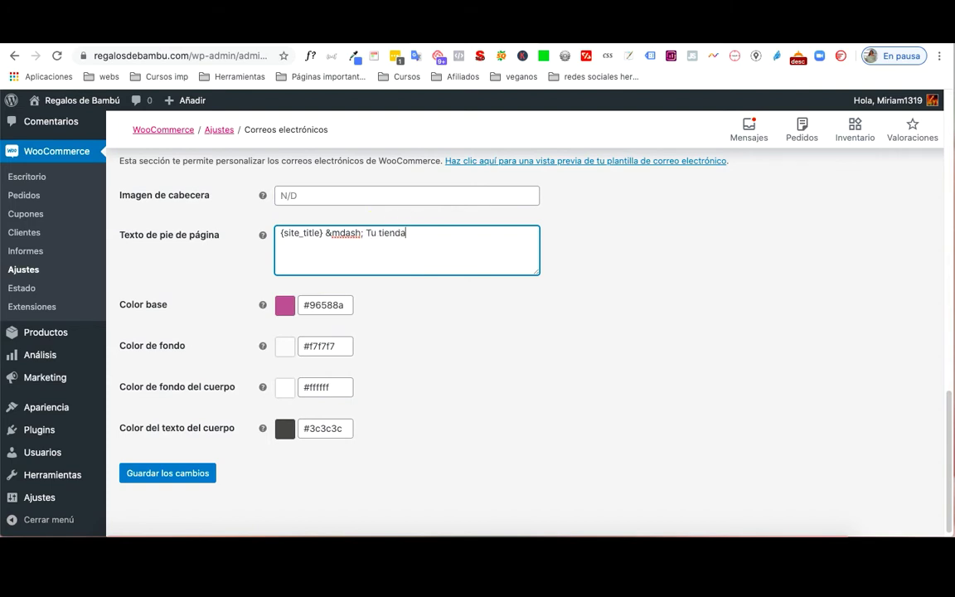
{"action": "key", "text": "BackSpace"}
{"action": "key", "text": "BackSpace"}
{"action": "key", "text": "BackSpace"}
{"action": "key", "text": "BackSpace"}
{"action": "key", "text": "BackSpace"}
{"action": "key", "text": "BackSpace"}
{"action": "key", "text": "BackSpace"}
{"action": "key", "text": "BackSpace"}
{"action": "key", "text": "BackSpace"}
{"action": "key", "text": "BackSpace"}
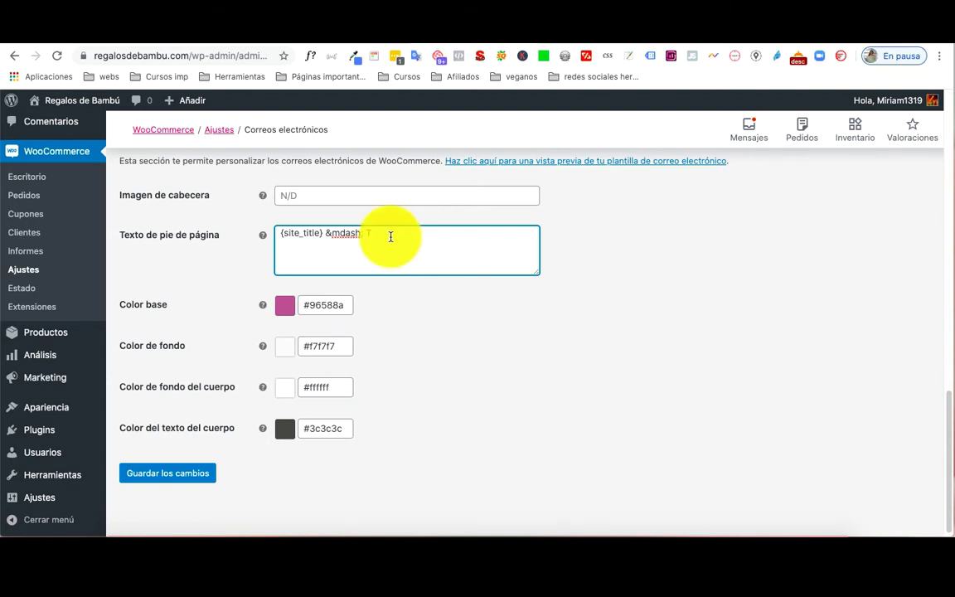
Step: Complete the email template's footer text as "{site_title} &mdash; Tienda online de bambú" and save the changes
{"action": "type", "text": "ienda onli"}
{"action": "type", "text": "ne de bamm"}
{"action": "type", "text": "ú"}
{"action": "left_click", "coordinate": [157, 474]}
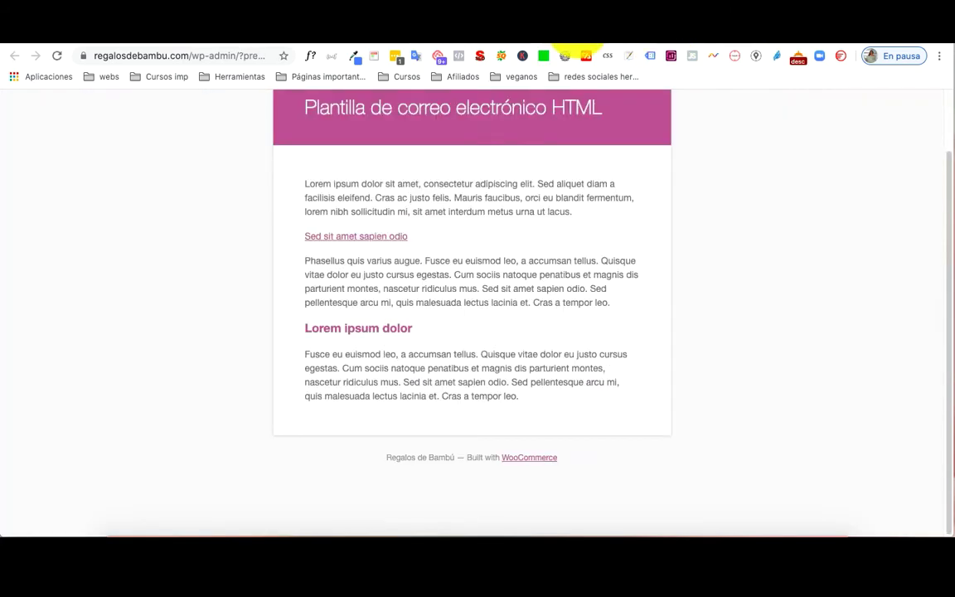
Step: Reload the email template preview and check its footer line against the saved footer text
{"action": "left_click", "coordinate": [56, 56]}
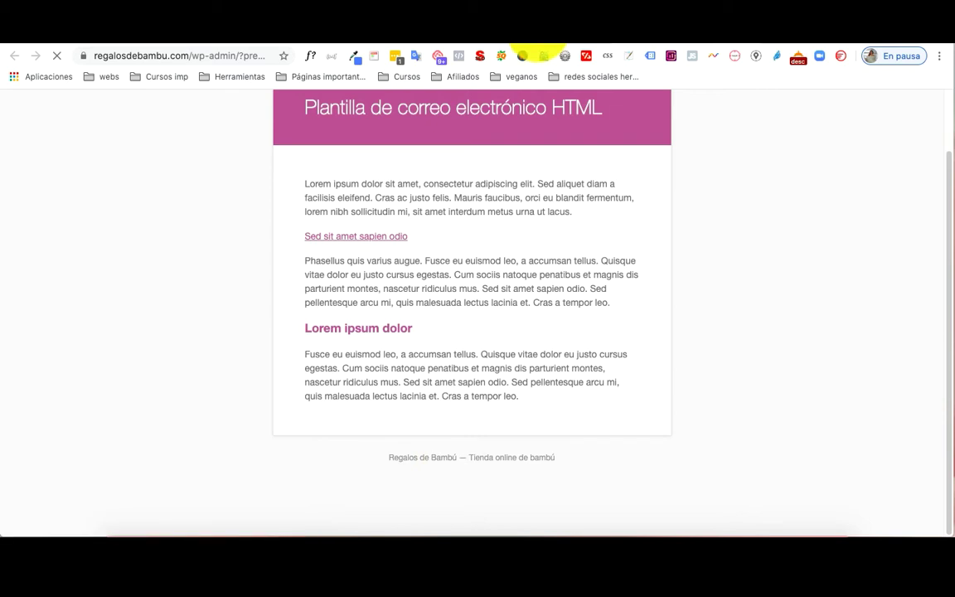
{"action": "scroll", "coordinate": [496, 379], "scroll_direction": "down", "scroll_amount": 10}
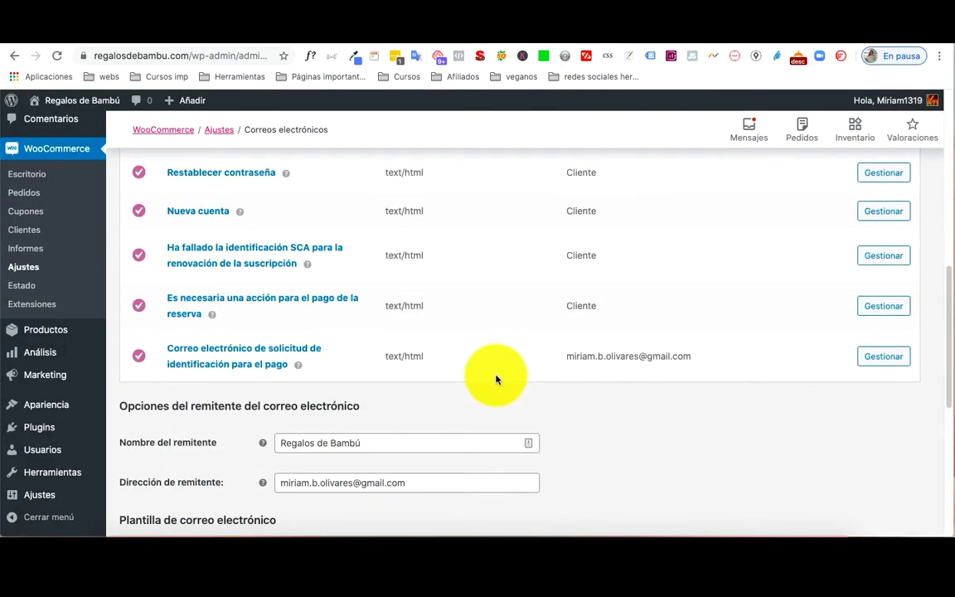
{"action": "scroll", "coordinate": [496, 379], "scroll_direction": "down", "scroll_amount": 5}
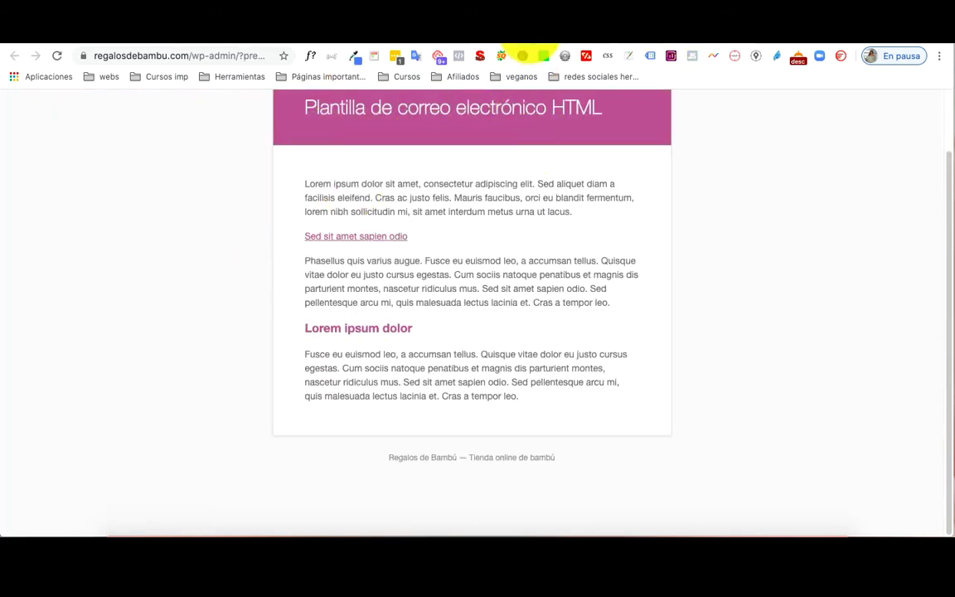
Step: Compare the template's base, background, body background and body text colour settings with the email preview
{"action": "key", "text": "ctrl+w"}
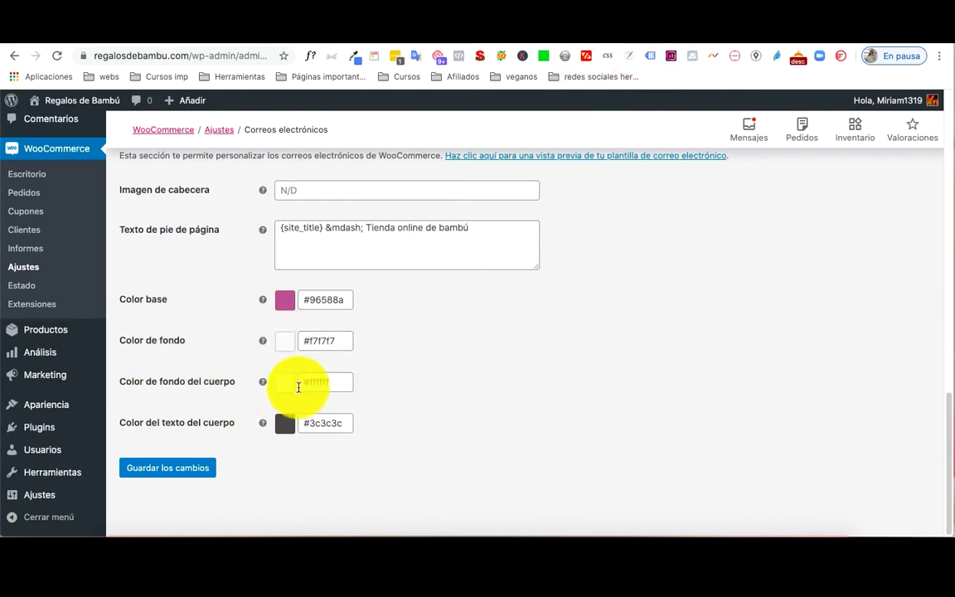
{"action": "left_click", "coordinate": [422, 155]}
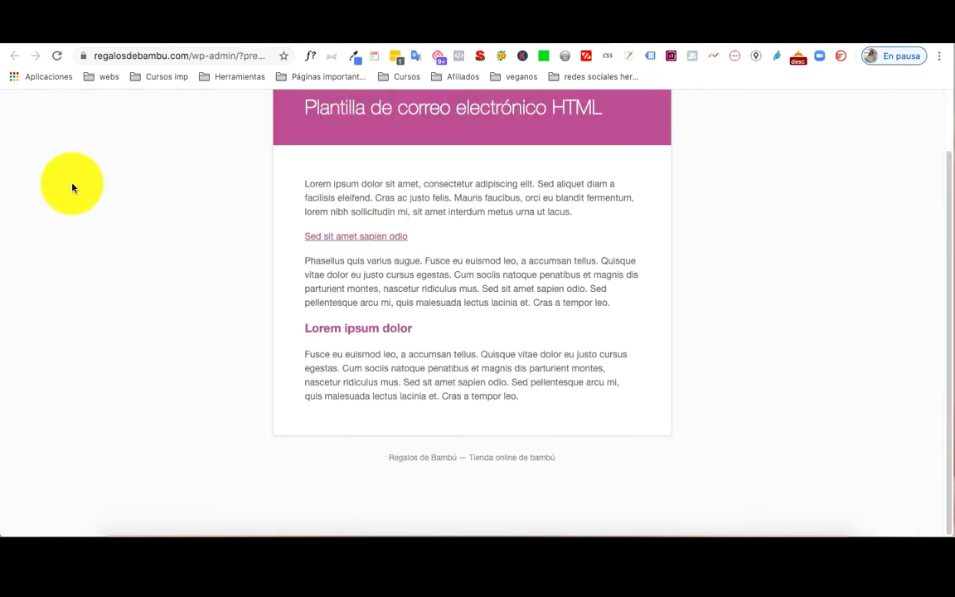
{"action": "scroll", "coordinate": [871, 274], "scroll_direction": "up", "scroll_amount": 3}
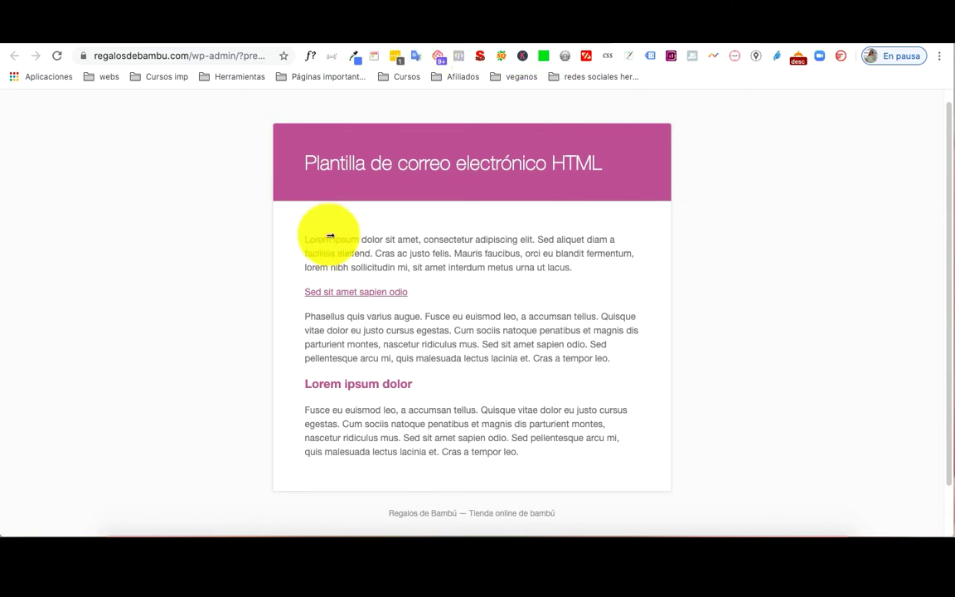
{"action": "key", "text": "super+w"}
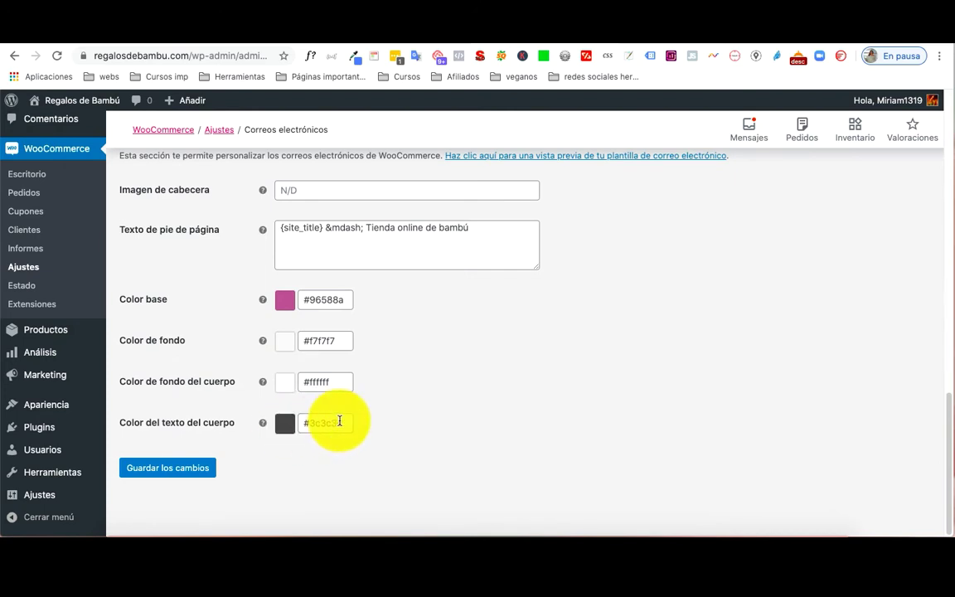
{"action": "scroll", "coordinate": [608, 324], "scroll_direction": "up", "scroll_amount": 3}
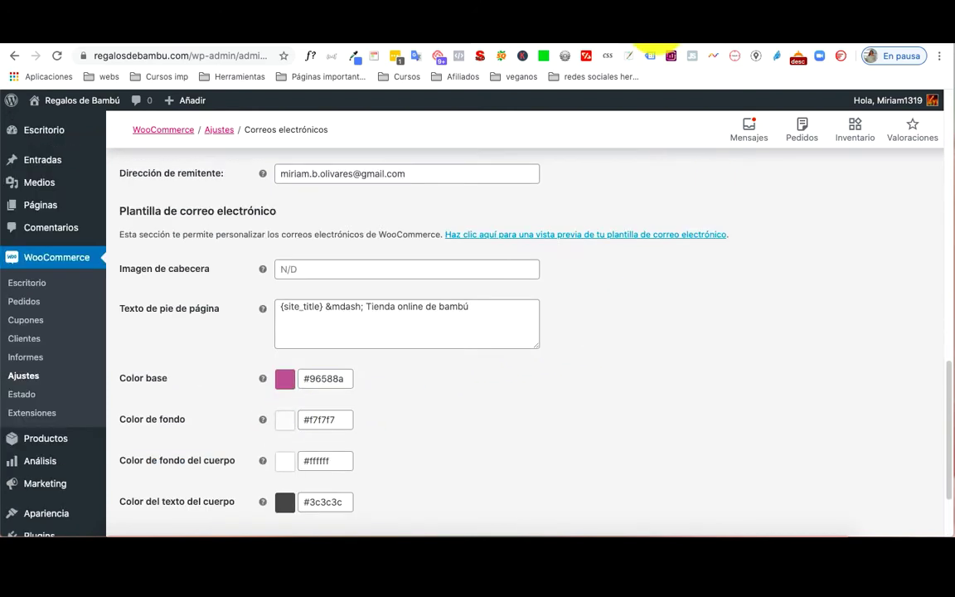
{"action": "left_click", "coordinate": [639, 41]}
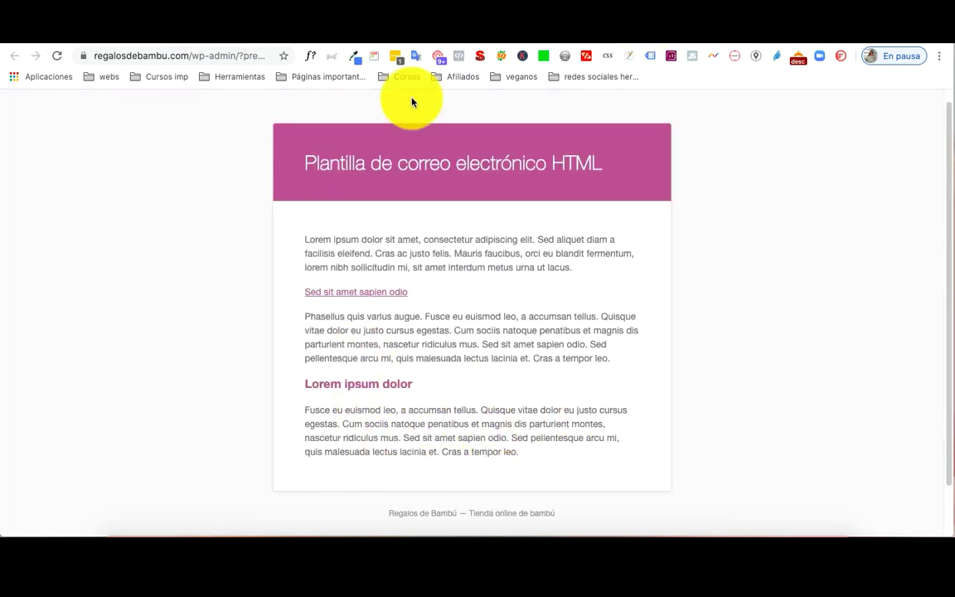
{"action": "left_click", "coordinate": [539, 37]}
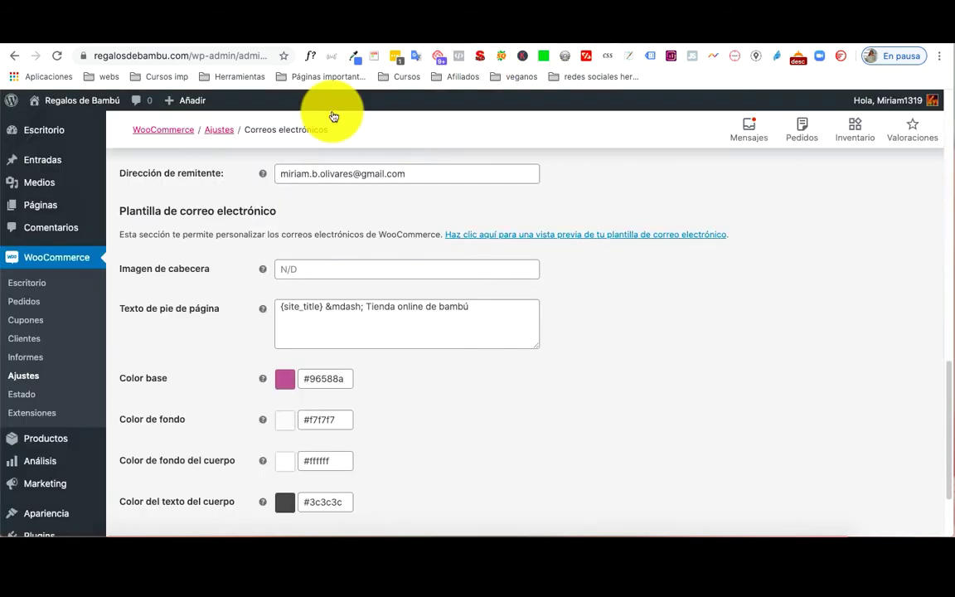
Step: Review the email notification list with its recipients, the sender options and the email template settings
{"action": "scroll", "coordinate": [444, 395], "scroll_direction": "up", "scroll_amount": 15}
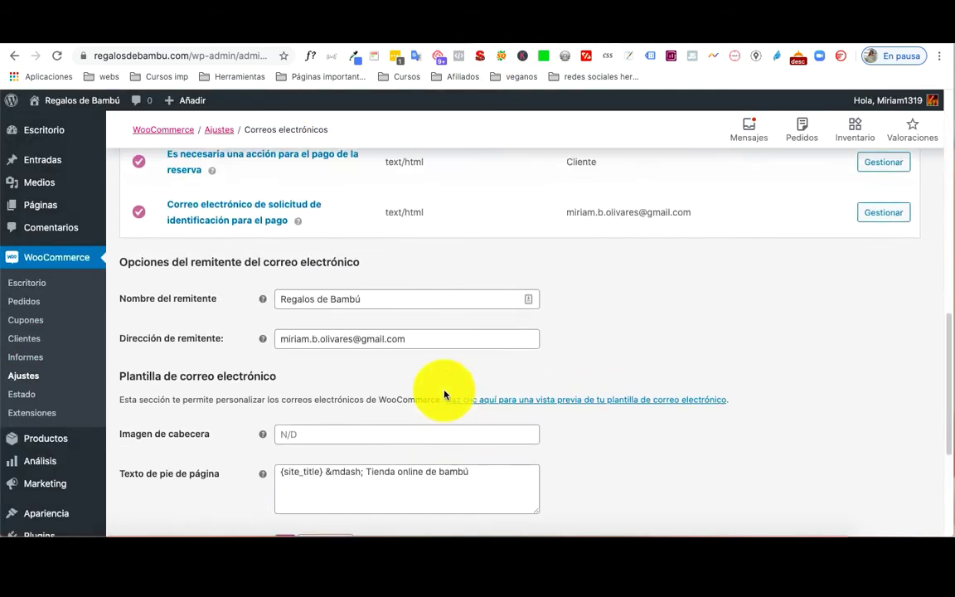
{"action": "scroll", "coordinate": [448, 390], "scroll_direction": "up", "scroll_amount": 5}
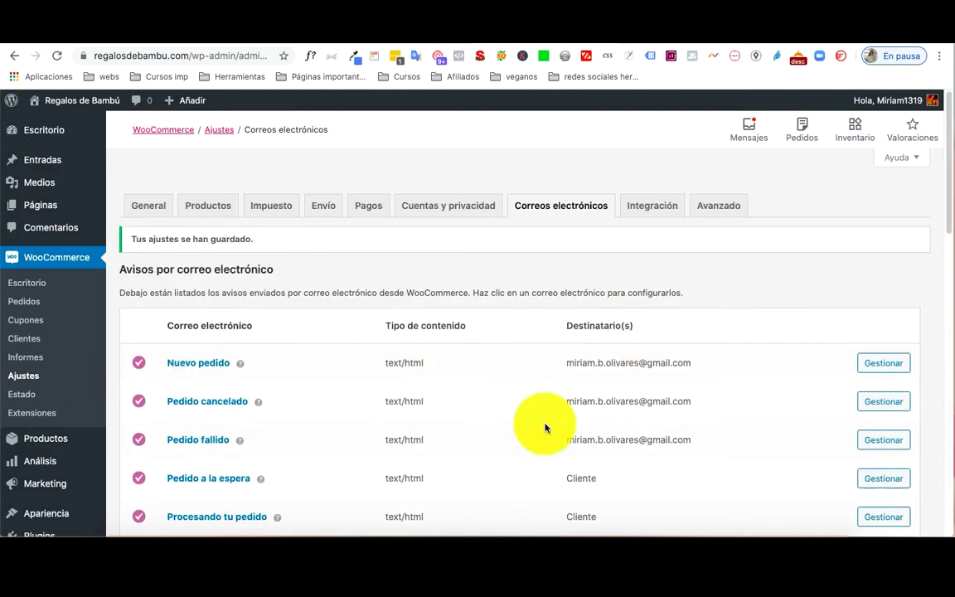
{"action": "scroll", "coordinate": [571, 336], "scroll_direction": "down", "scroll_amount": 1}
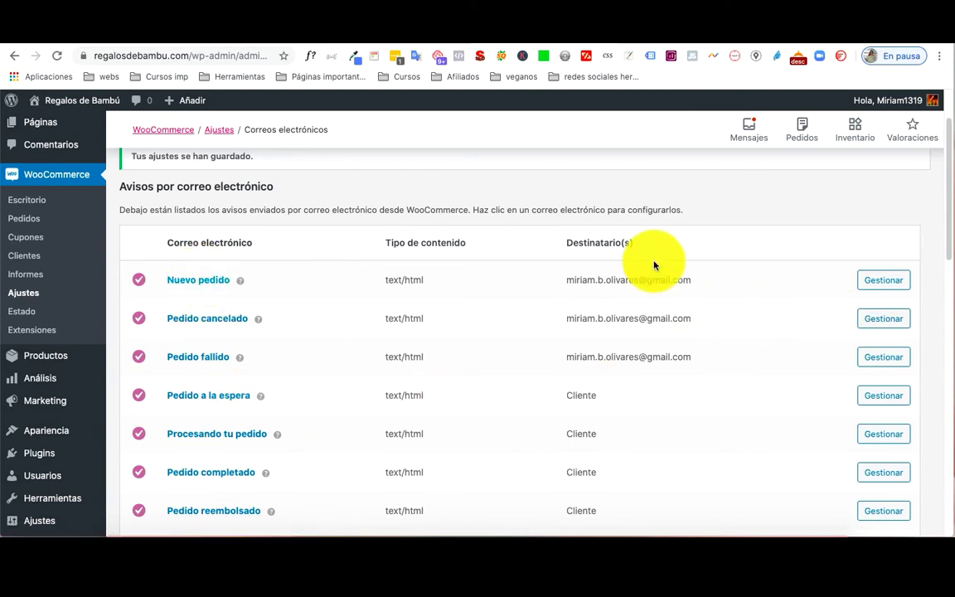
{"action": "scroll", "coordinate": [655, 265], "scroll_direction": "down", "scroll_amount": 8}
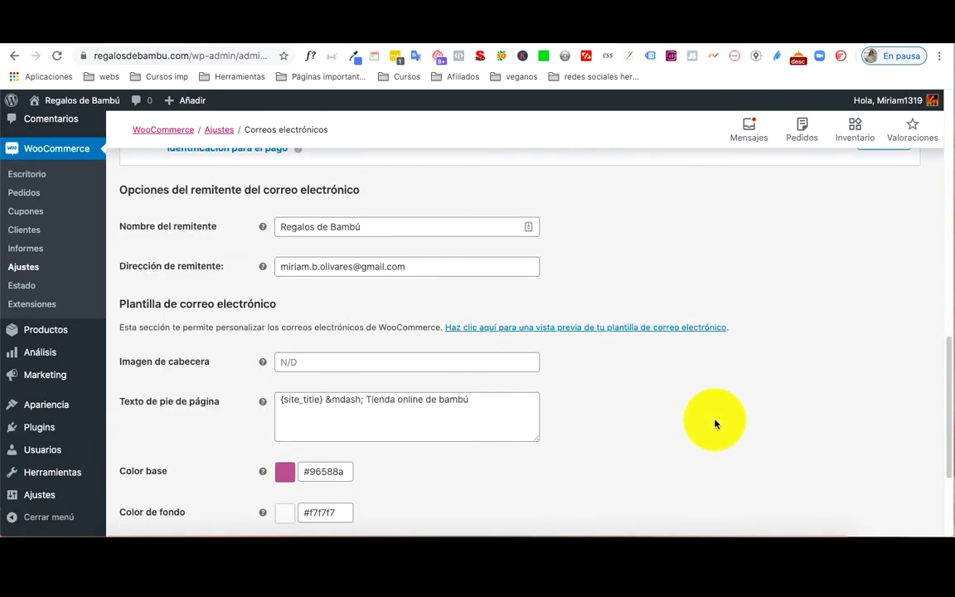
Step: Open the Nuevo pedido notification's settings, review its recipient, subject, heading, additional content and email type, and return to the notification list
{"action": "scroll", "coordinate": [714, 420], "scroll_direction": "up", "scroll_amount": 9}
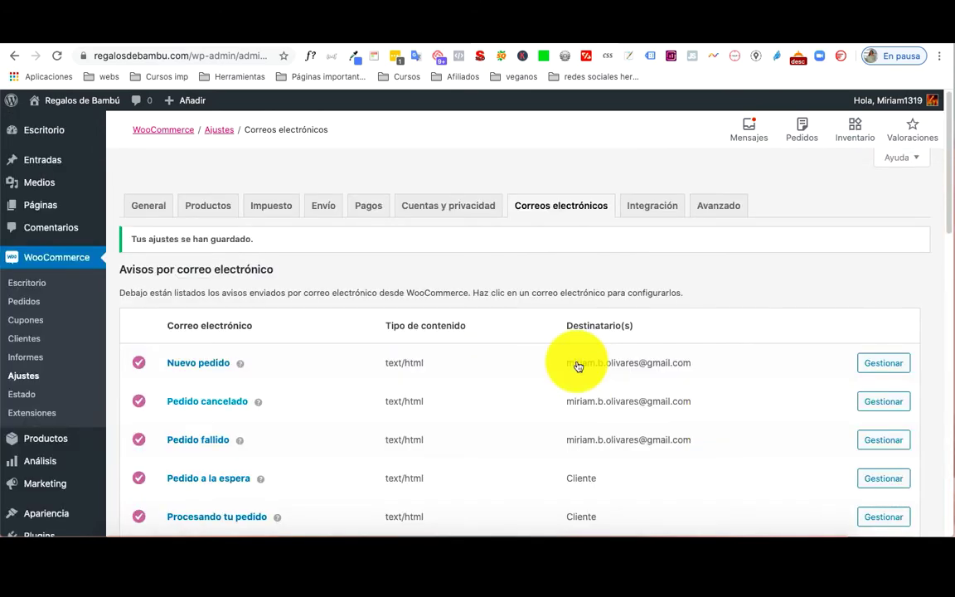
{"action": "left_click", "coordinate": [876, 363]}
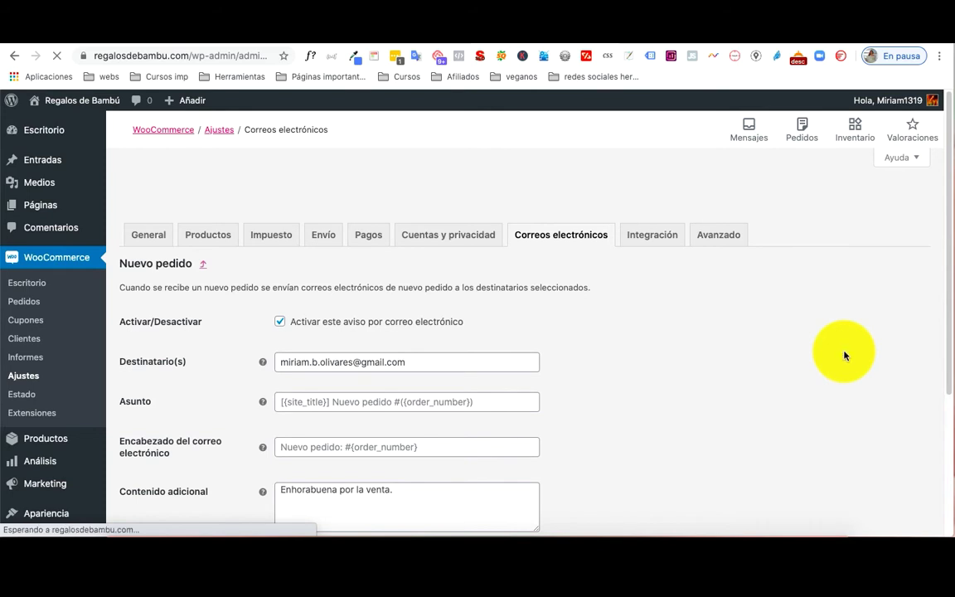
{"action": "scroll", "coordinate": [440, 481], "scroll_direction": "down", "scroll_amount": 3}
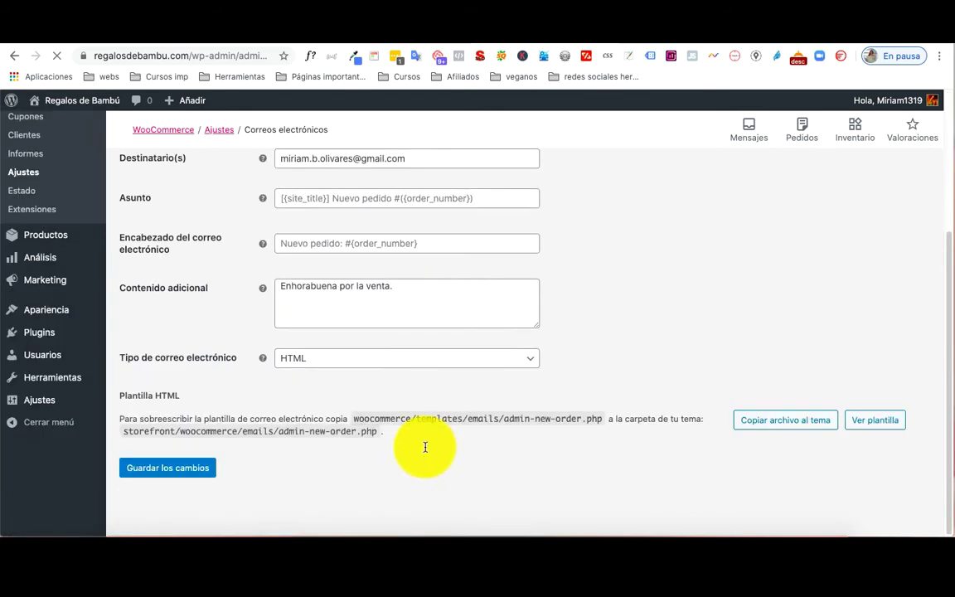
{"action": "scroll", "coordinate": [426, 447], "scroll_direction": "up", "scroll_amount": 3}
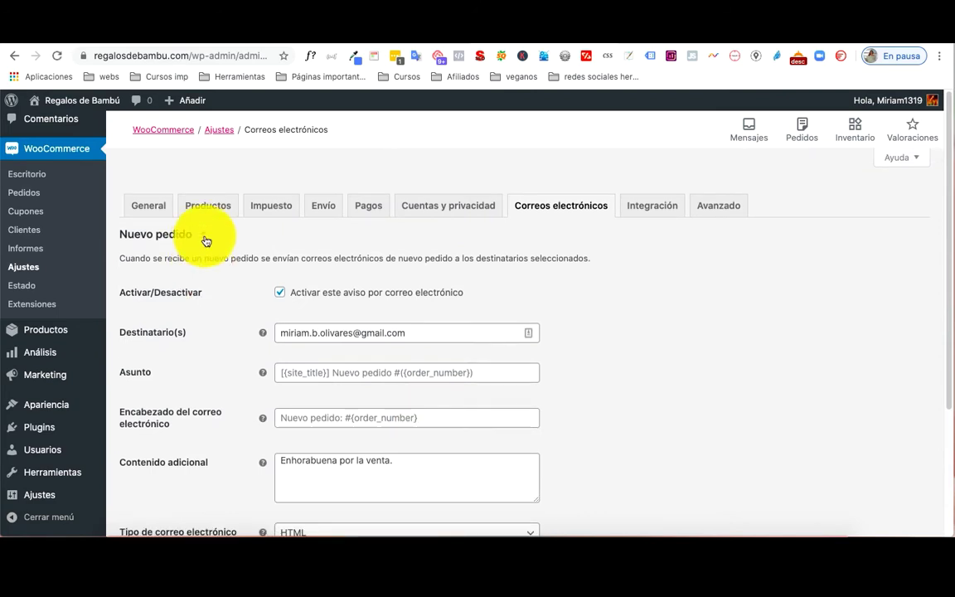
{"action": "left_click", "coordinate": [206, 241]}
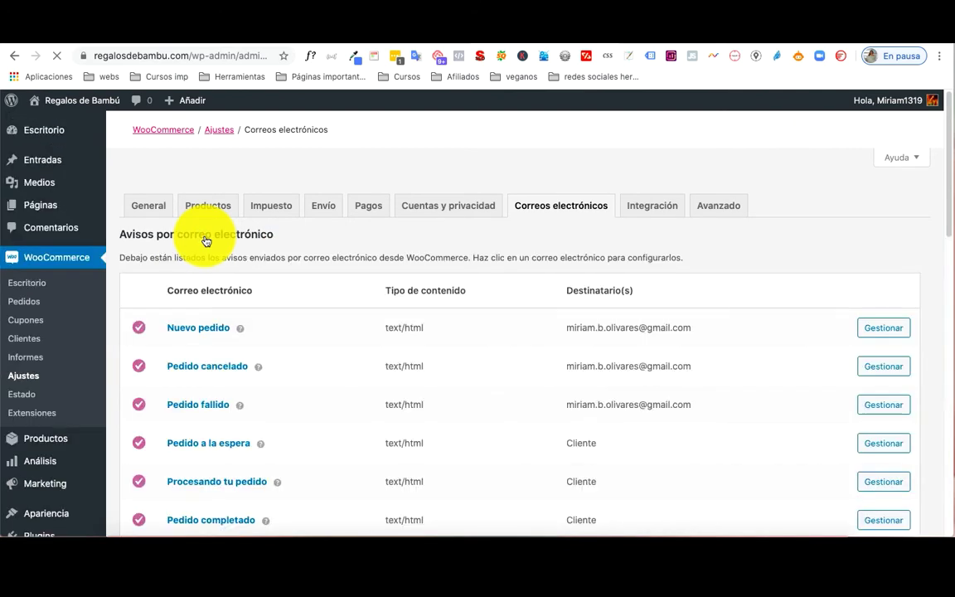
Step: Review the order and customer account notifications in the email list, along with their recipients
{"action": "scroll", "coordinate": [549, 377], "scroll_direction": "down", "scroll_amount": 5}
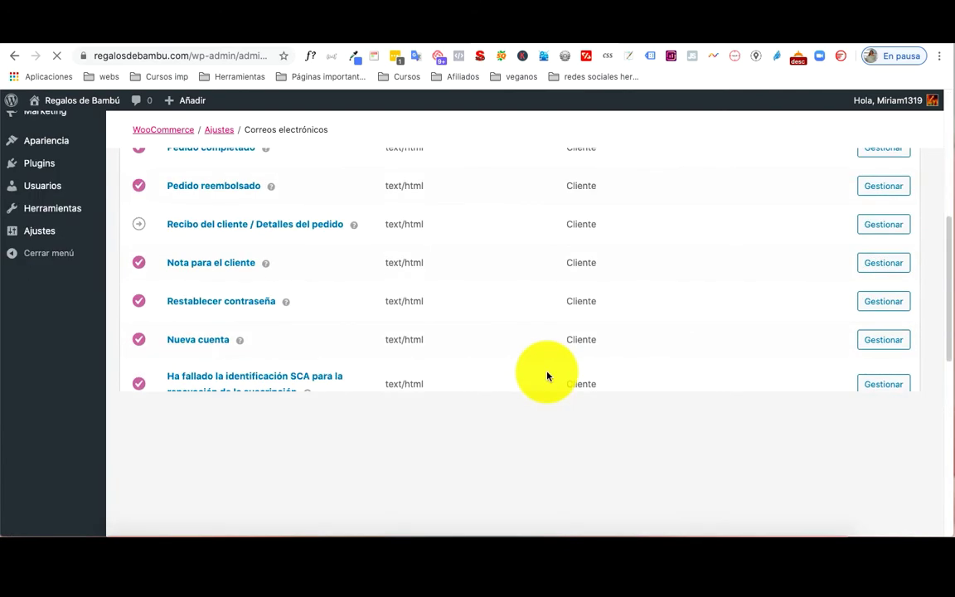
{"action": "scroll", "coordinate": [621, 340], "scroll_direction": "down", "scroll_amount": 2}
{"action": "scroll", "coordinate": [620, 336], "scroll_direction": "up", "scroll_amount": 3}
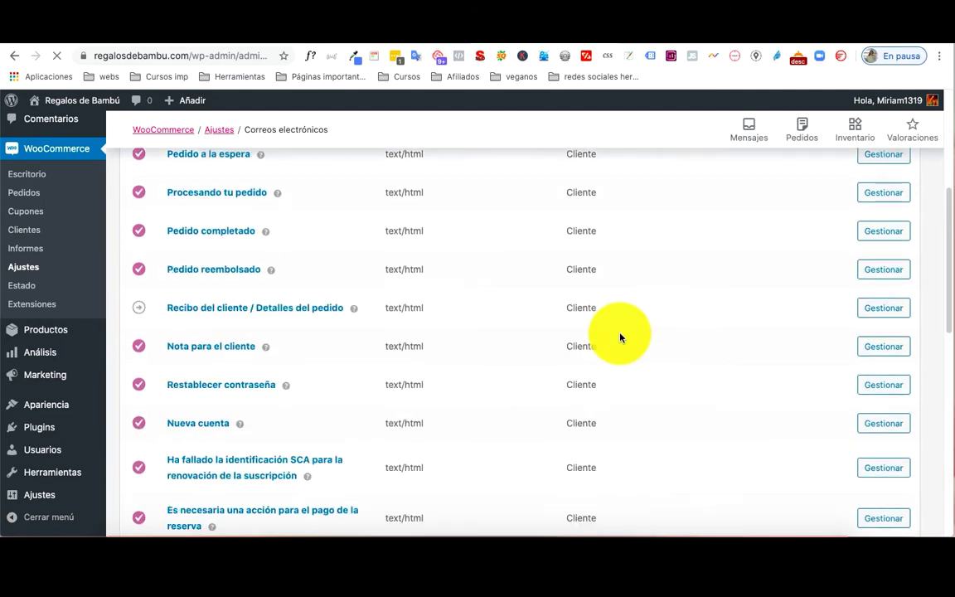
{"action": "scroll", "coordinate": [622, 243], "scroll_direction": "up", "scroll_amount": 1}
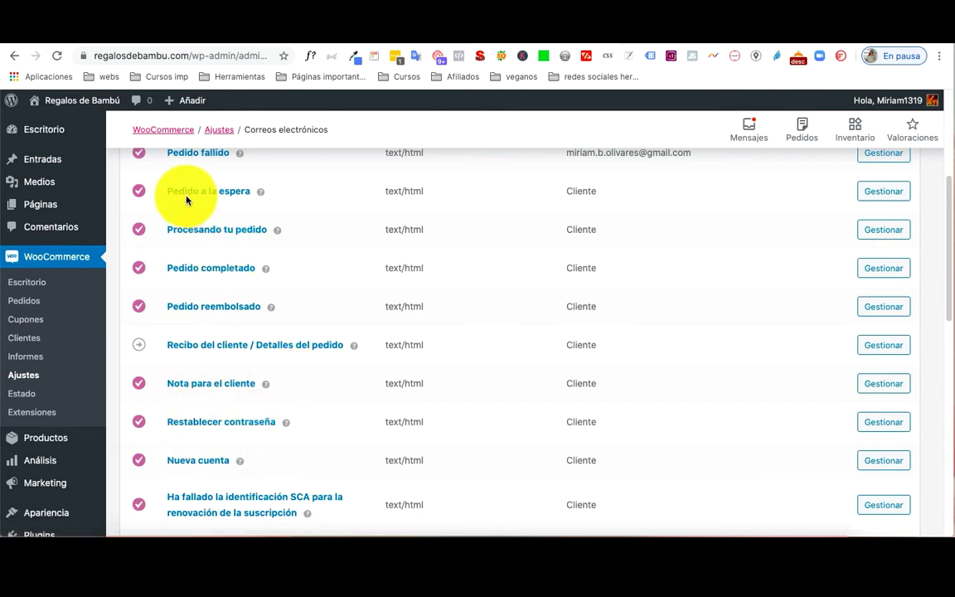
{"action": "scroll", "coordinate": [390, 365], "scroll_direction": "up", "scroll_amount": 3}
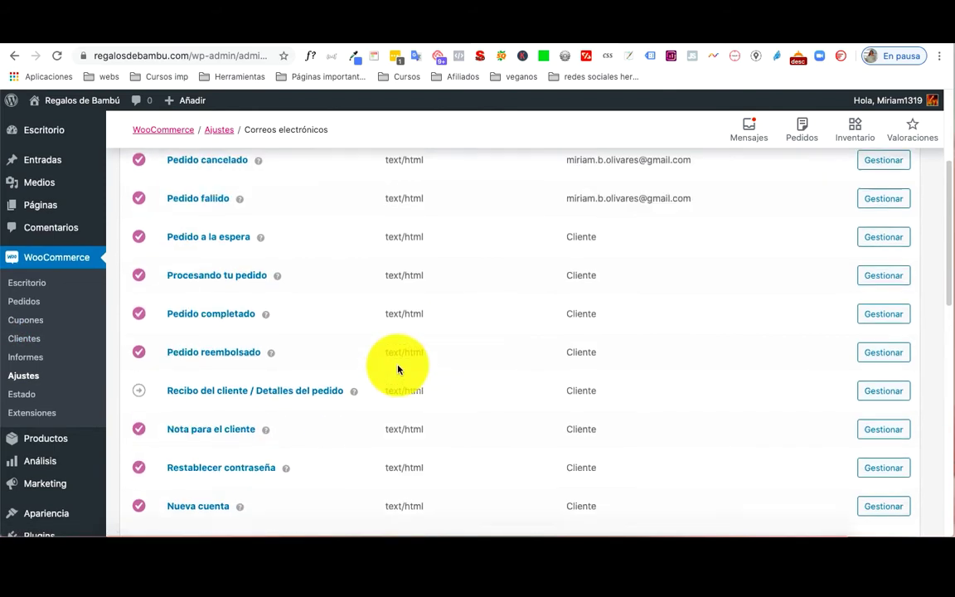
{"action": "scroll", "coordinate": [398, 359], "scroll_direction": "down", "scroll_amount": 2}
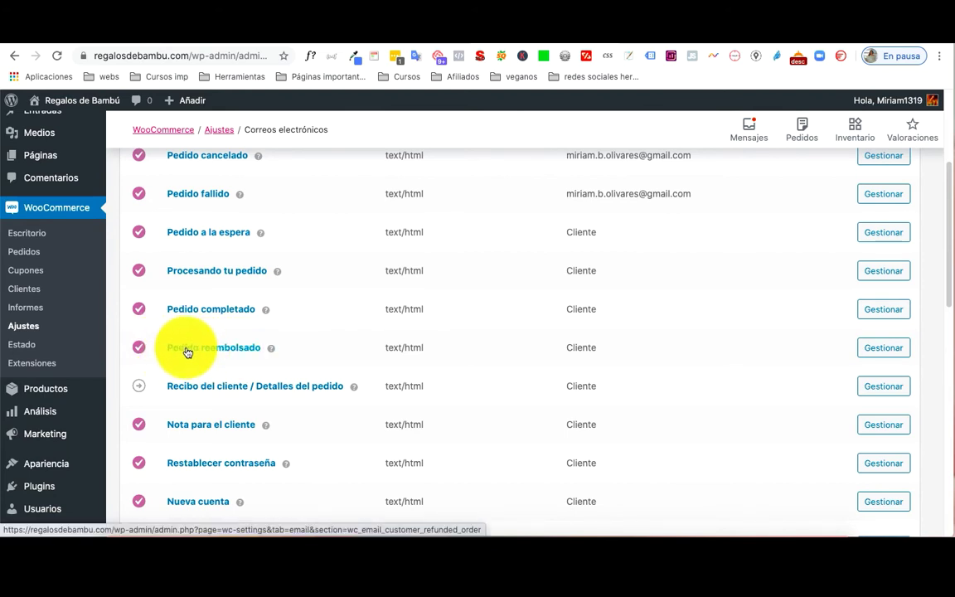
Step: Open the Pedido reembolsado notification's settings and try turning its email notice off and back on
{"action": "left_click", "coordinate": [884, 349]}
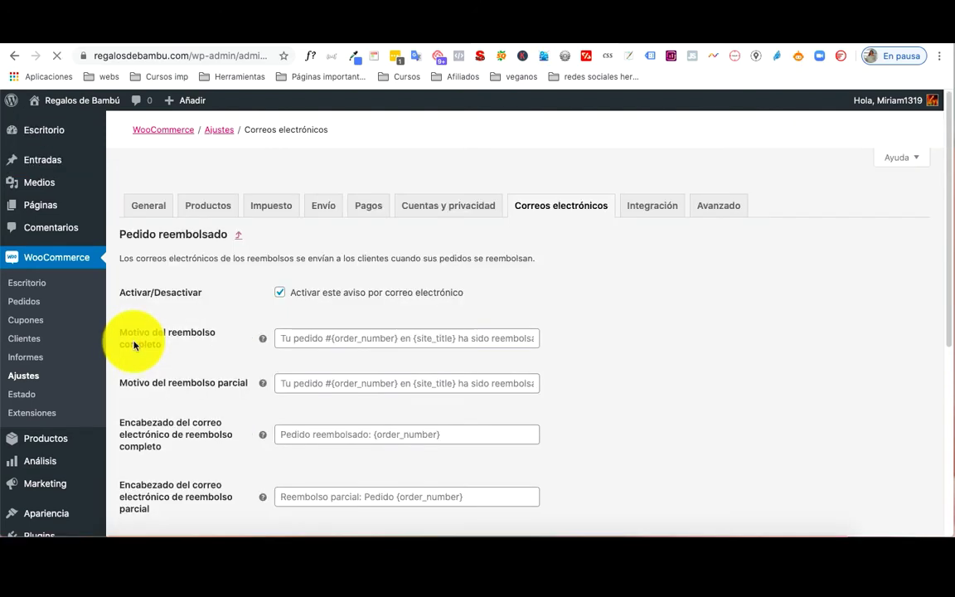
{"action": "left_click", "coordinate": [280, 292]}
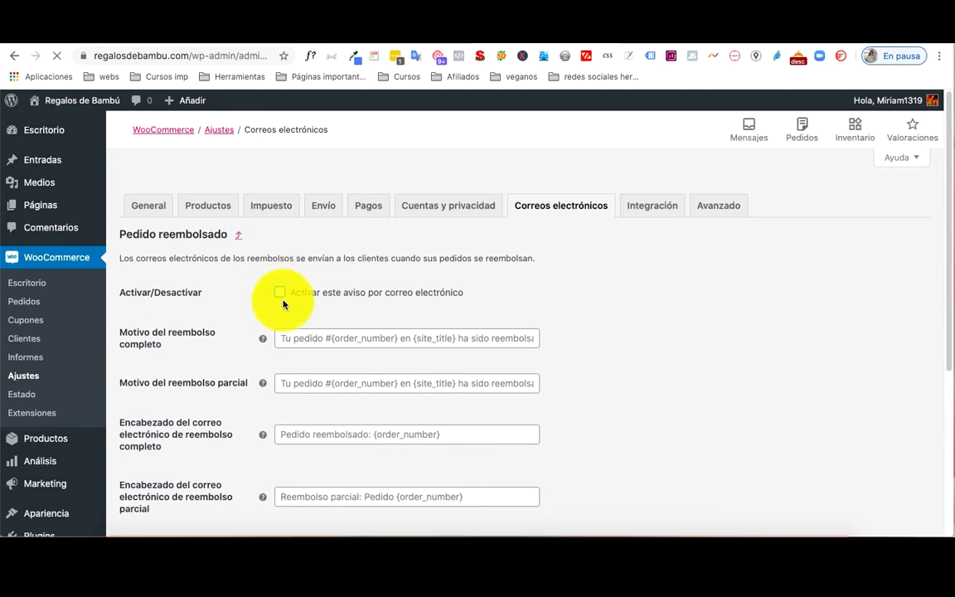
{"action": "left_click", "coordinate": [278, 296]}
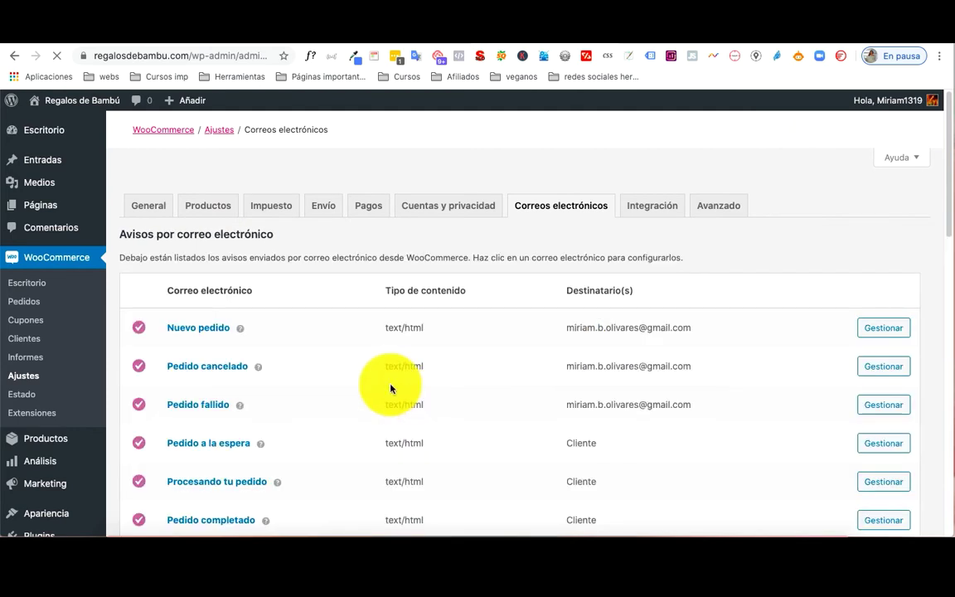
Step: Check the activation status of the customer order notifications, including the manual status of Recibo del cliente / Detalles del pedido
{"action": "scroll", "coordinate": [465, 373], "scroll_direction": "down", "scroll_amount": 4}
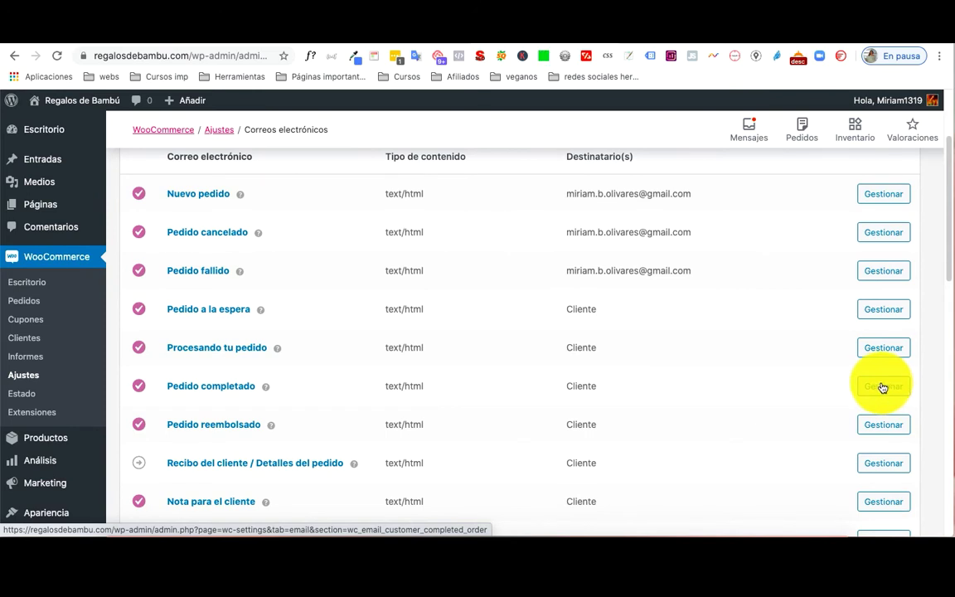
{"action": "scroll", "coordinate": [864, 378], "scroll_direction": "down", "scroll_amount": 1}
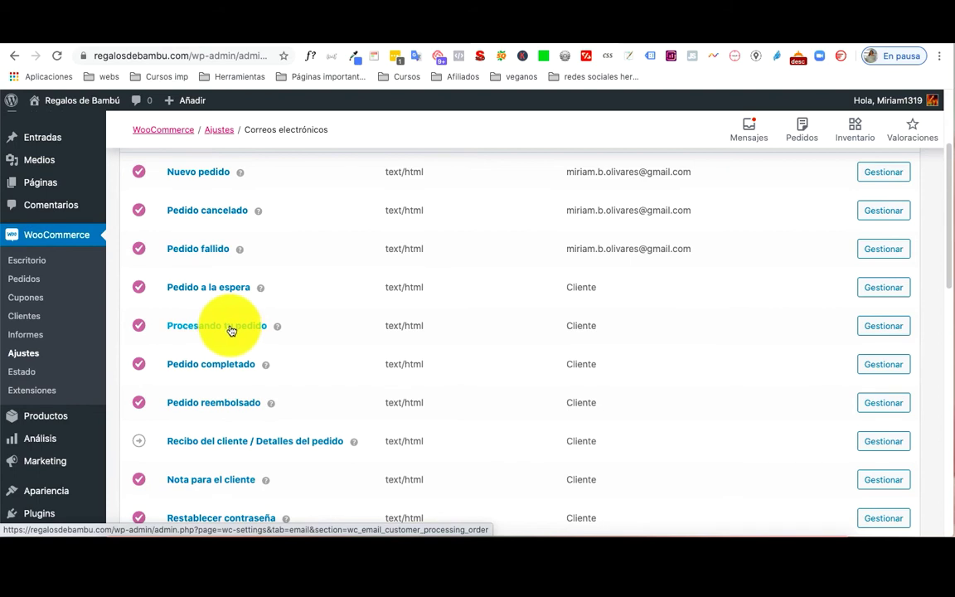
{"action": "scroll", "coordinate": [492, 367], "scroll_direction": "down", "scroll_amount": 3}
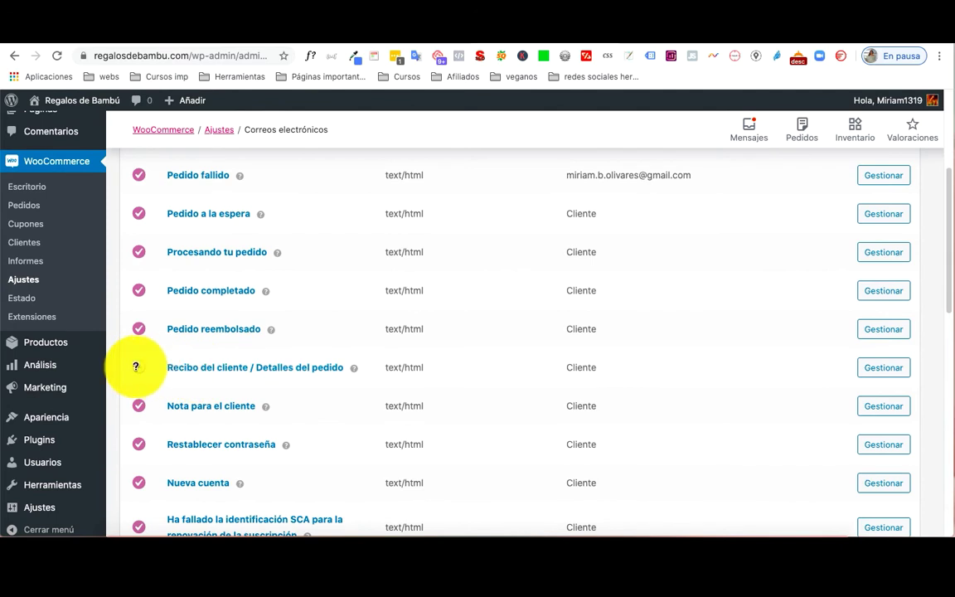
{"action": "mouse_move", "coordinate": [138, 370]}
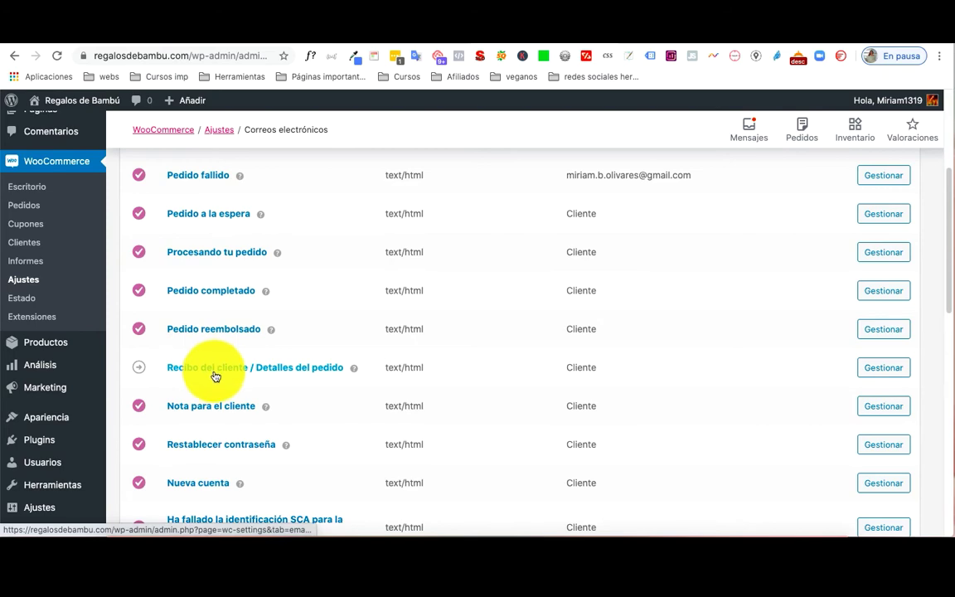
{"action": "scroll", "coordinate": [330, 395], "scroll_direction": "up", "scroll_amount": 3}
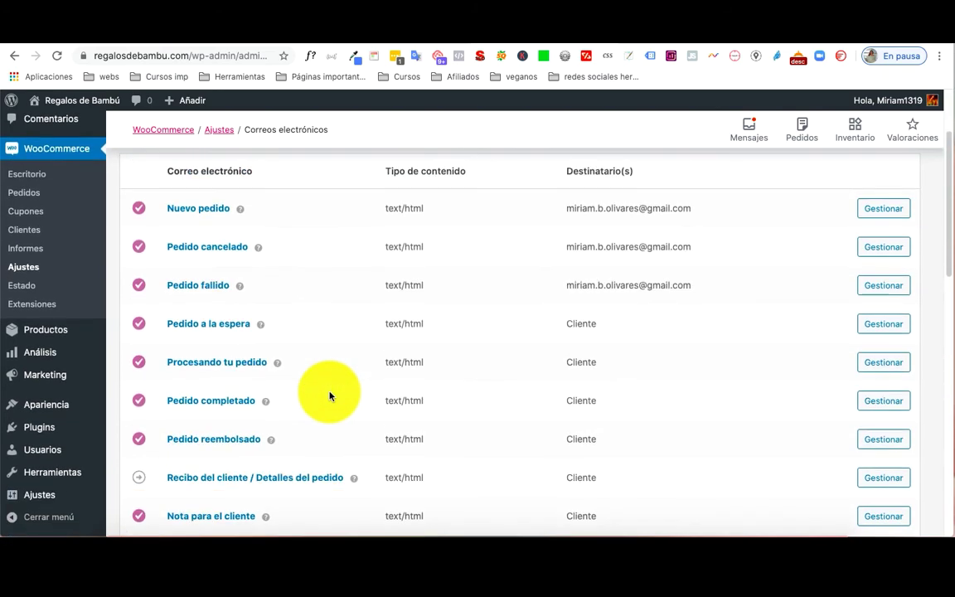
Step: Look over the email template colours, the sender options and the whole list of notifications with their recipients once more
{"action": "scroll", "coordinate": [329, 396], "scroll_direction": "down", "scroll_amount": 15}
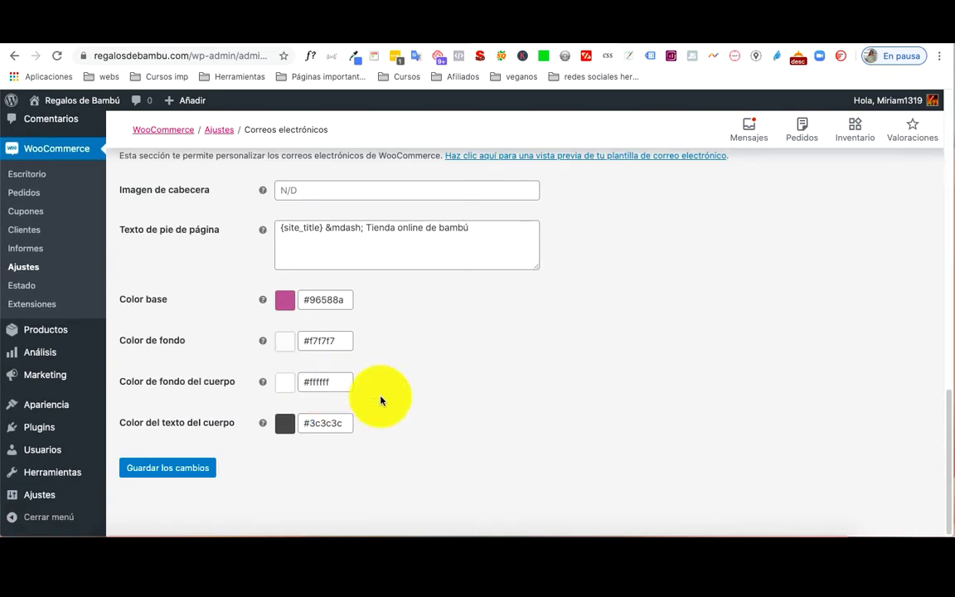
{"action": "scroll", "coordinate": [571, 341], "scroll_direction": "up", "scroll_amount": 10}
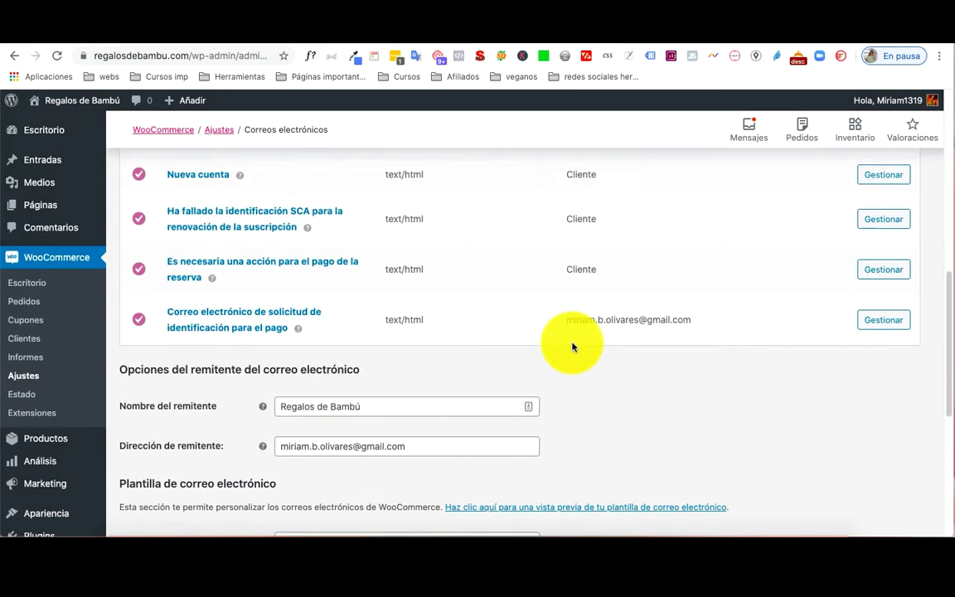
{"action": "scroll", "coordinate": [572, 346], "scroll_direction": "up", "scroll_amount": 3}
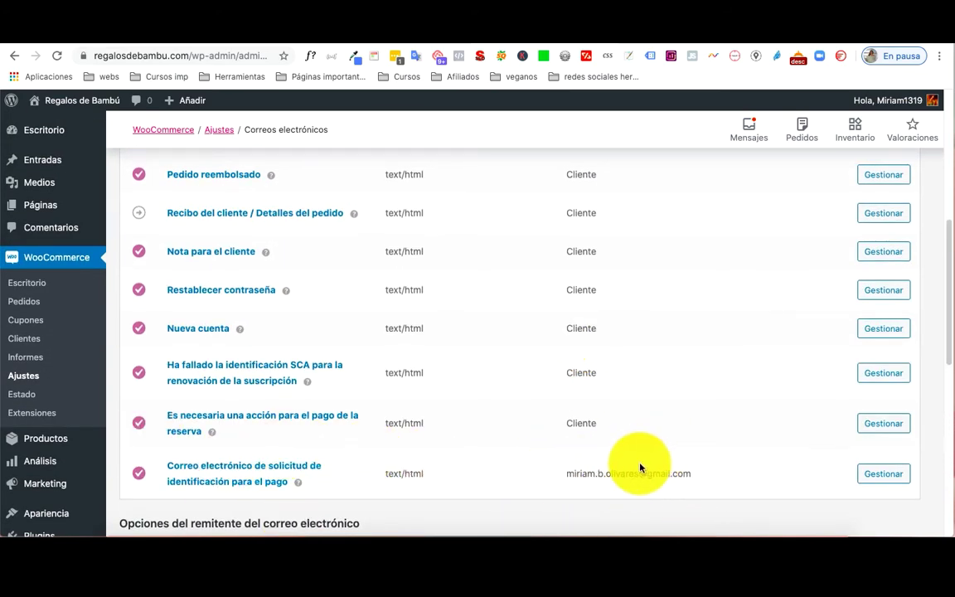
{"action": "scroll", "coordinate": [655, 448], "scroll_direction": "down", "scroll_amount": 3}
{"action": "scroll", "coordinate": [661, 440], "scroll_direction": "up", "scroll_amount": 7}
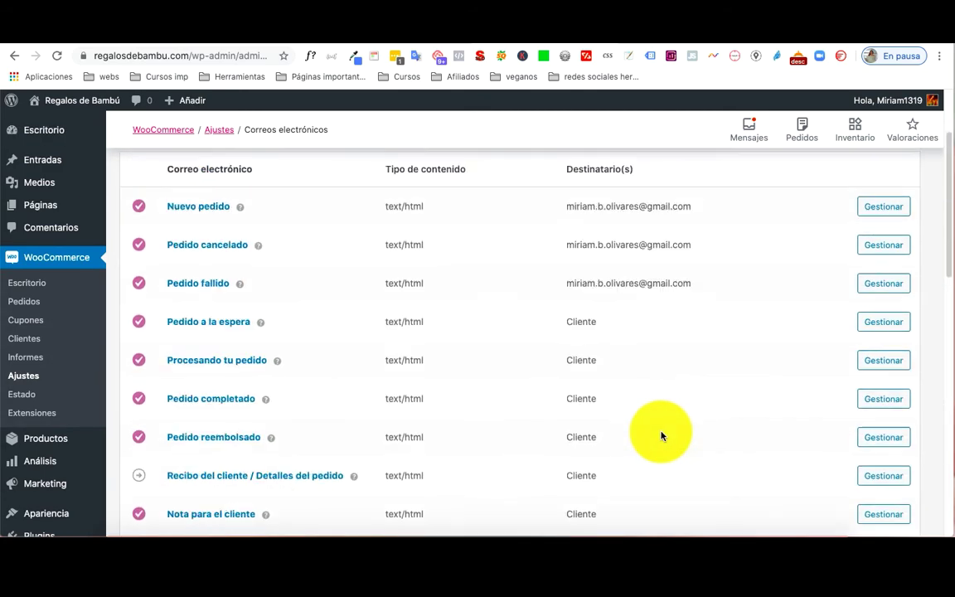
{"action": "scroll", "coordinate": [661, 436], "scroll_direction": "up", "scroll_amount": 1}
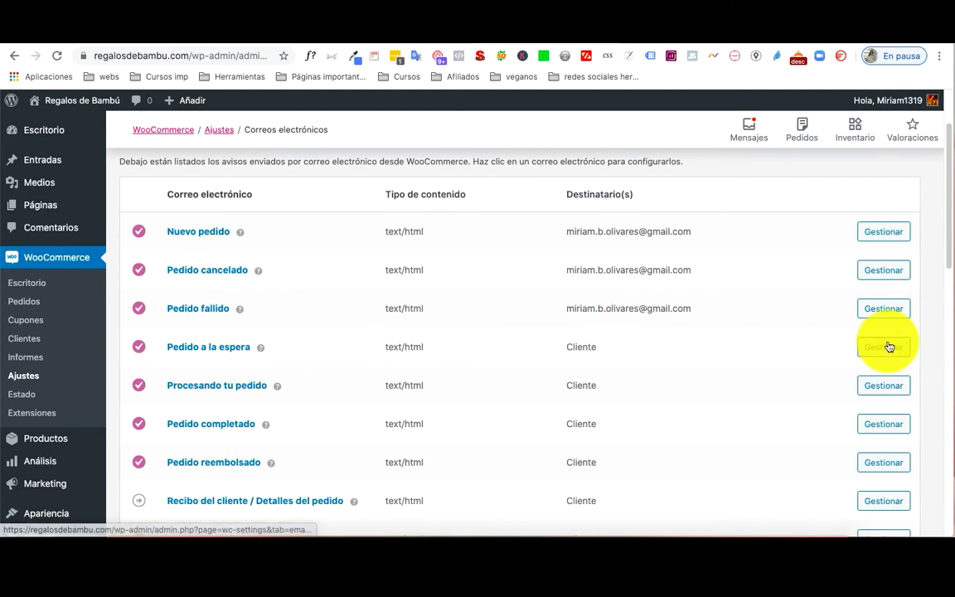
{"action": "scroll", "coordinate": [876, 447], "scroll_direction": "down", "scroll_amount": 1}
{"action": "scroll", "coordinate": [876, 448], "scroll_direction": "down", "scroll_amount": 2}
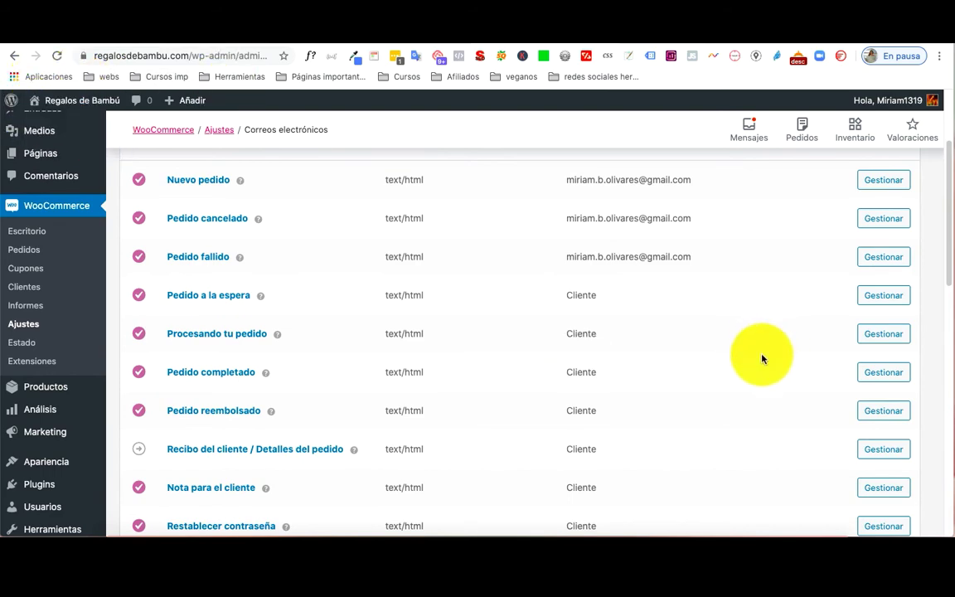
{"action": "scroll", "coordinate": [730, 365], "scroll_direction": "down", "scroll_amount": 7}
{"action": "scroll", "coordinate": [696, 378], "scroll_direction": "up", "scroll_amount": 10}
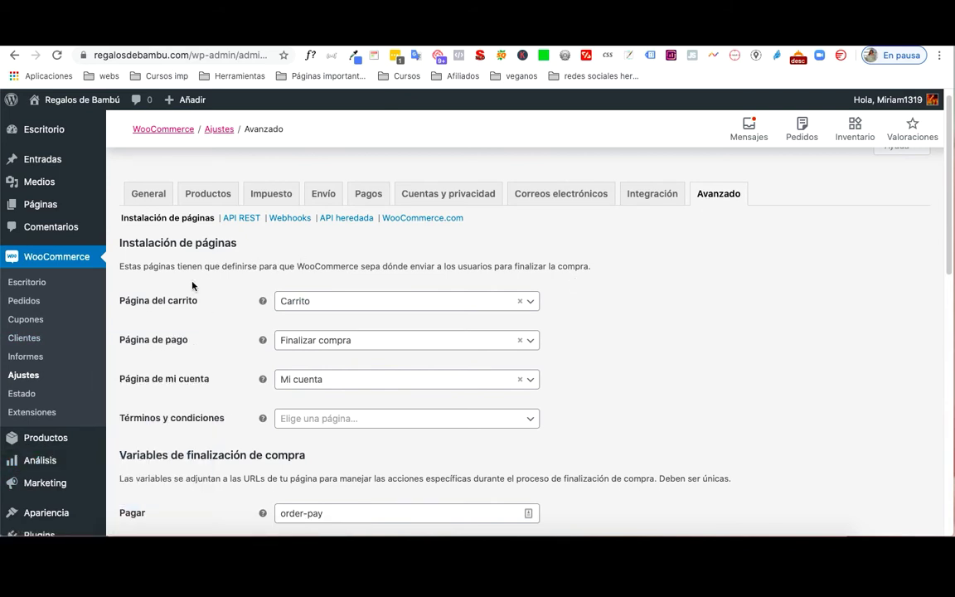
Step: Review the Avanzado settings' page setup, checkout endpoint variables and account endpoint variables
{"action": "left_click_drag", "start_coordinate": [108, 284], "coordinate": [249, 282]}
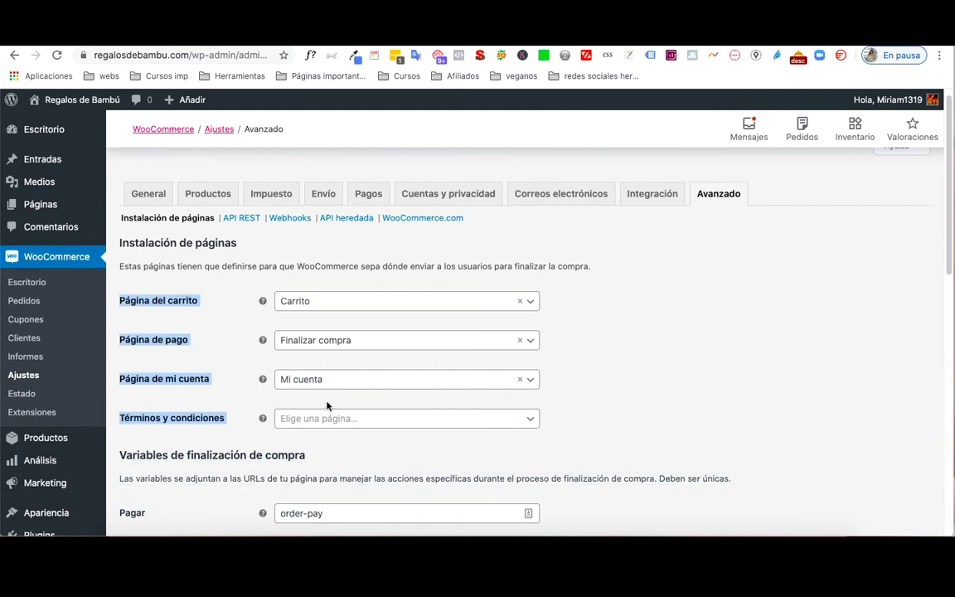
{"action": "scroll", "coordinate": [608, 369], "scroll_direction": "down", "scroll_amount": 5}
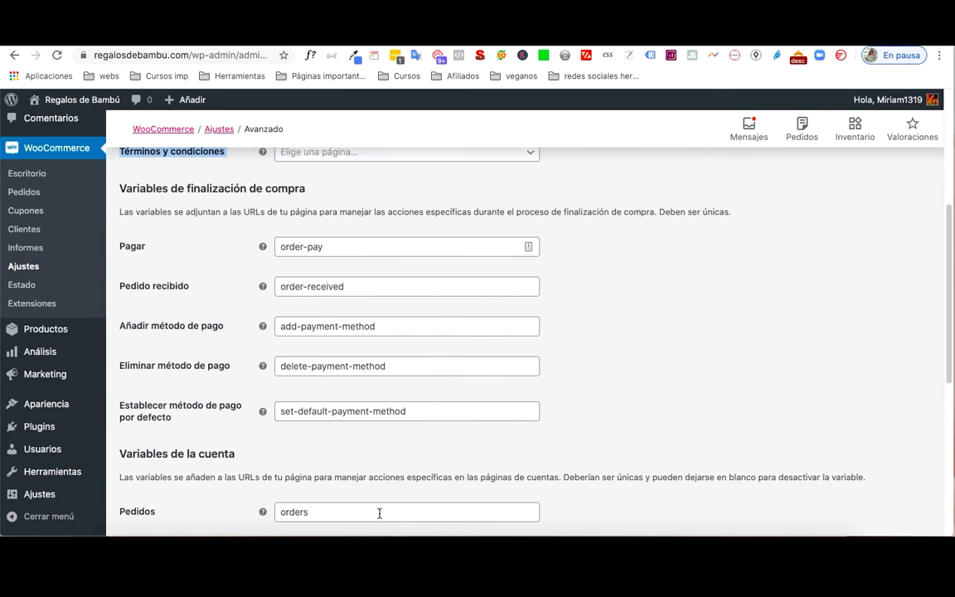
{"action": "scroll", "coordinate": [657, 358], "scroll_direction": "down", "scroll_amount": 3}
{"action": "scroll", "coordinate": [655, 377], "scroll_direction": "up", "scroll_amount": 5}
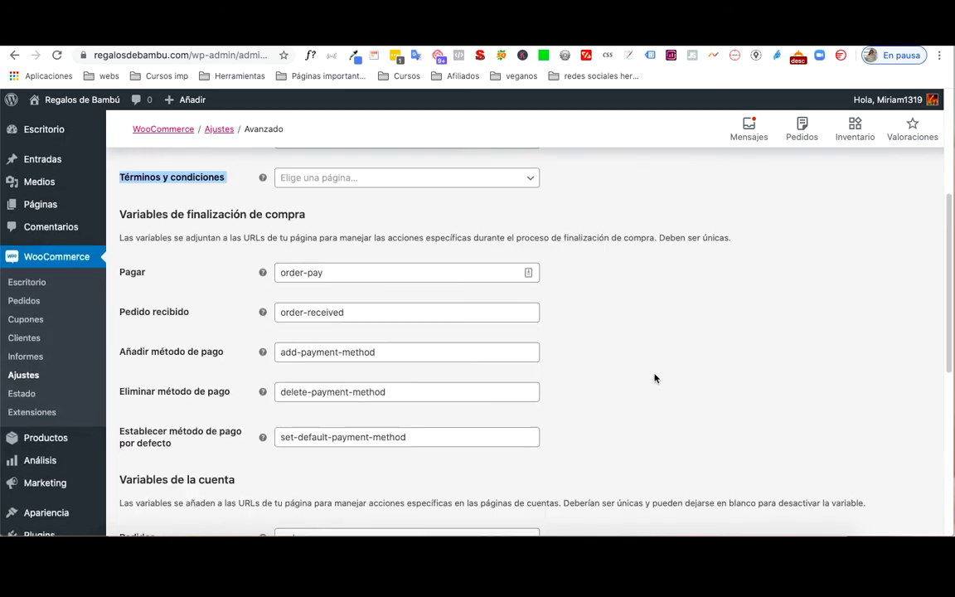
{"action": "scroll", "coordinate": [655, 373], "scroll_direction": "up", "scroll_amount": 2}
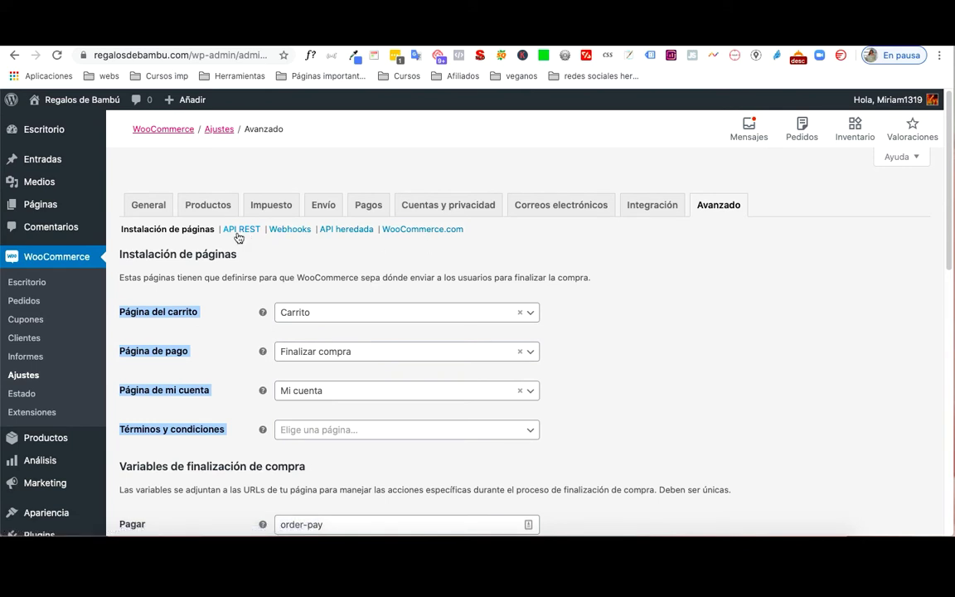
{"action": "left_click", "coordinate": [769, 344]}
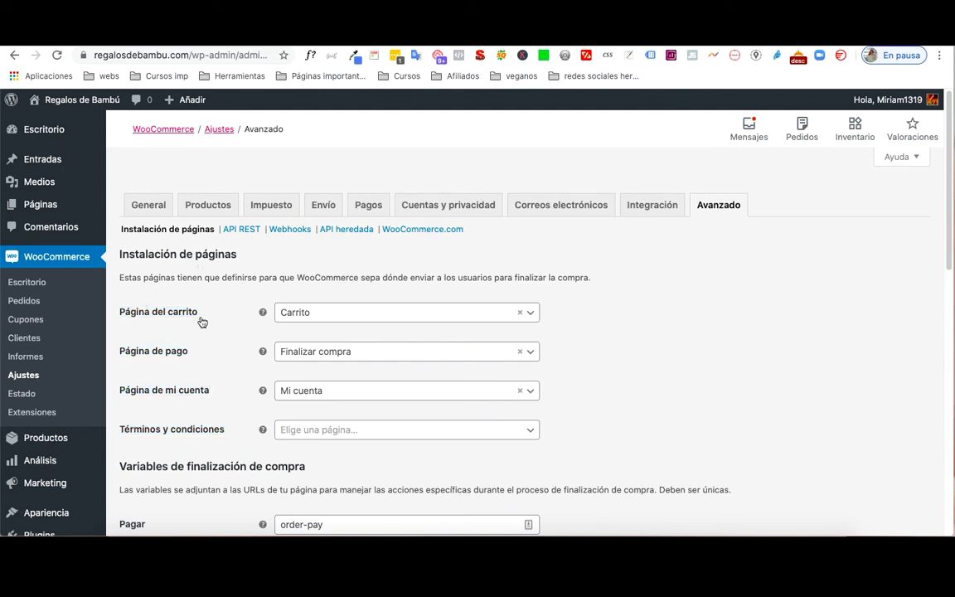
Step: Examine the pages that can be assigned as the cart page and as the my account page
{"action": "scroll", "coordinate": [215, 315], "scroll_direction": "down", "scroll_amount": 1}
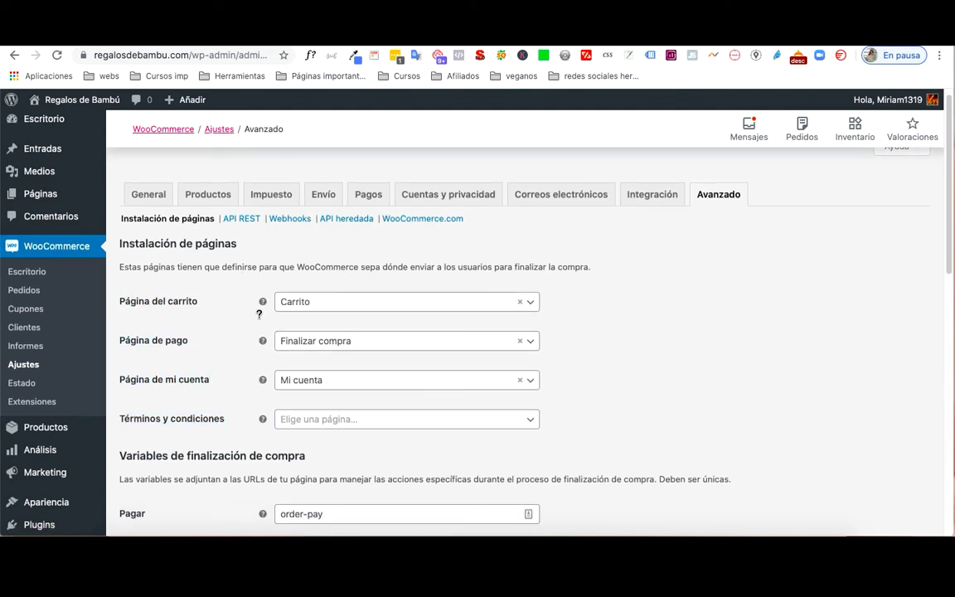
{"action": "mouse_move", "coordinate": [264, 303]}
{"action": "left_click", "coordinate": [530, 304]}
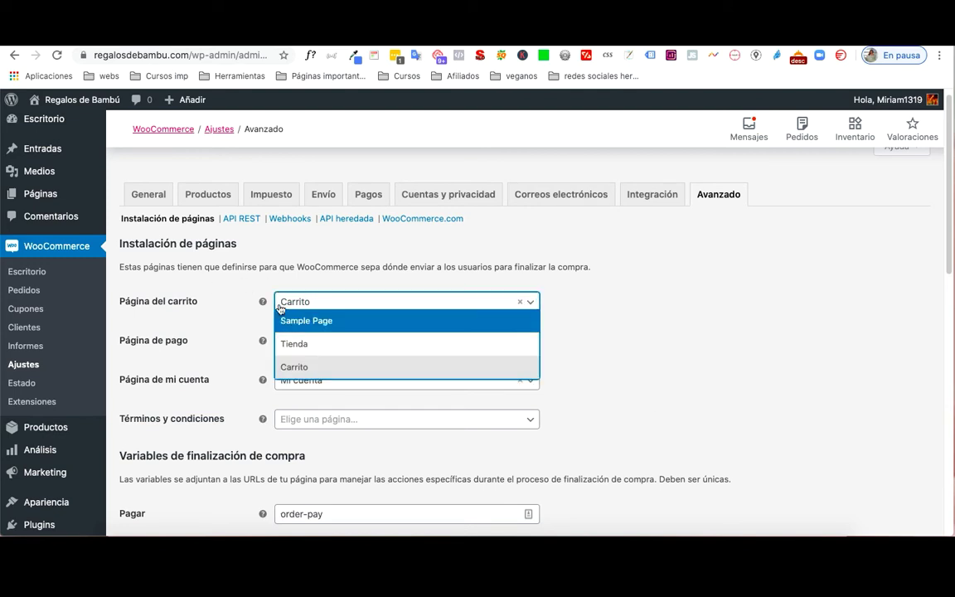
{"action": "left_click", "coordinate": [207, 277]}
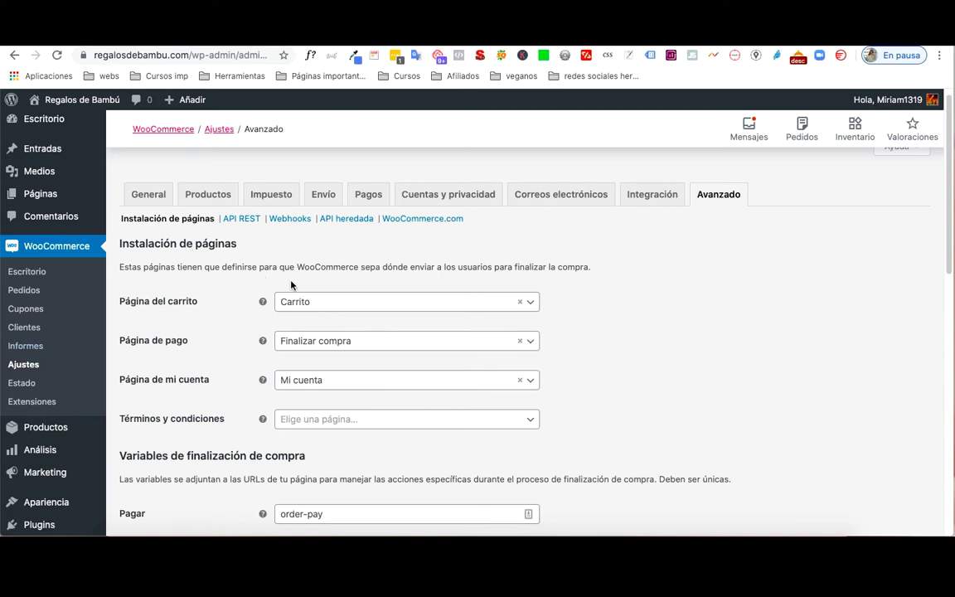
{"action": "left_click", "coordinate": [322, 383]}
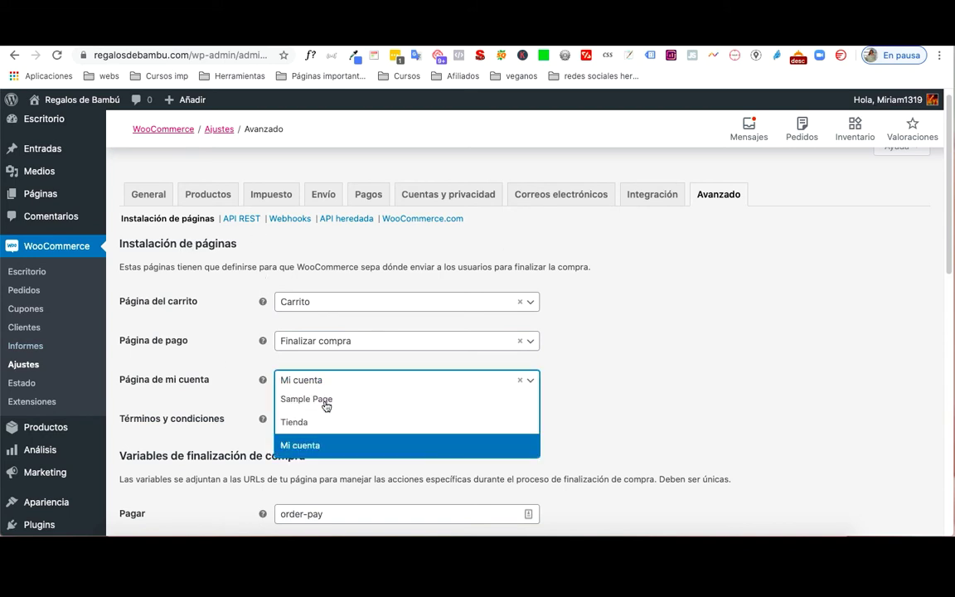
{"action": "left_click", "coordinate": [535, 381]}
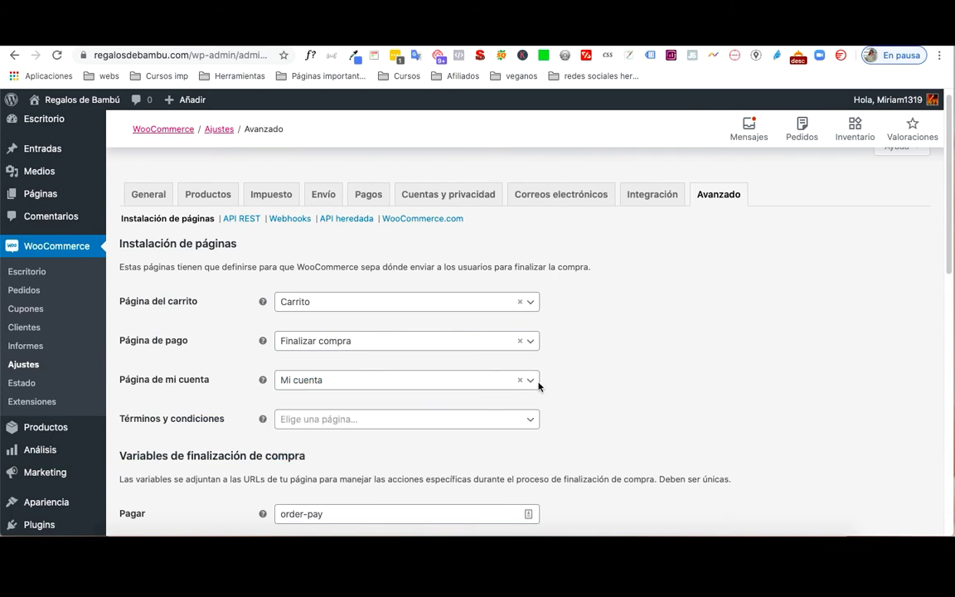
Step: Examine the pages that can be assigned as Términos y condiciones and reread the description of the page setup
{"action": "left_click", "coordinate": [338, 420]}
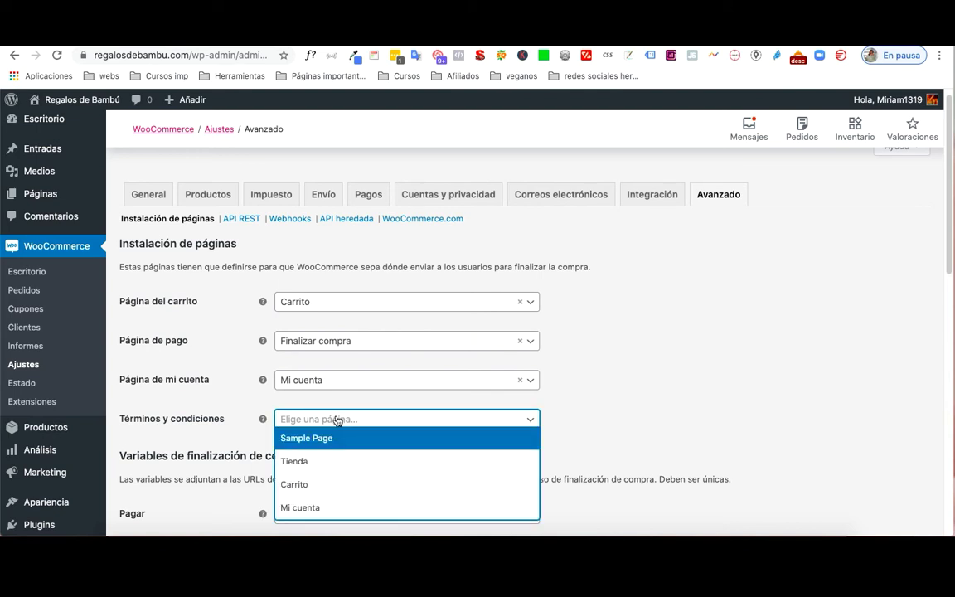
{"action": "left_click", "coordinate": [626, 386]}
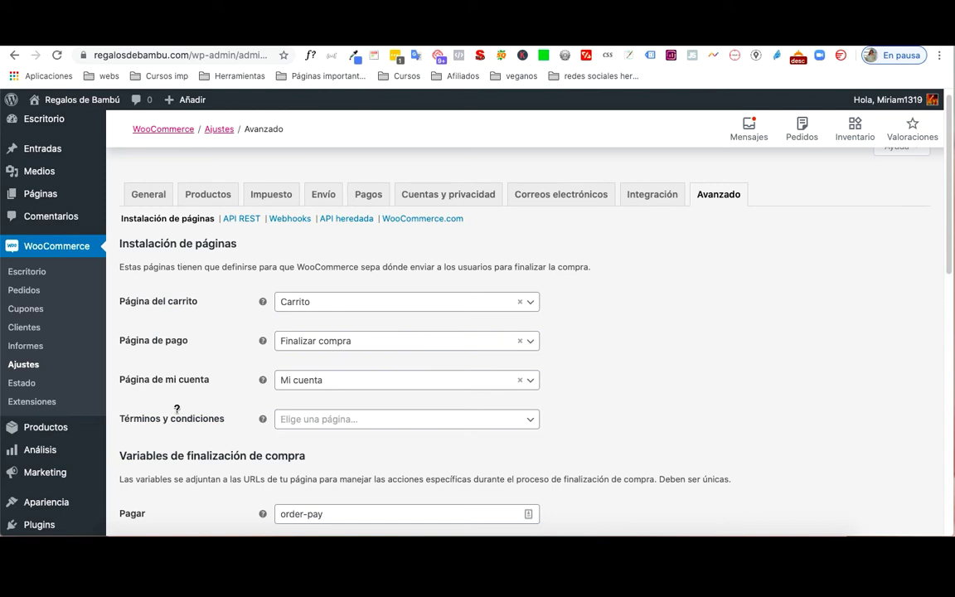
{"action": "scroll", "coordinate": [481, 336], "scroll_direction": "up", "scroll_amount": 1}
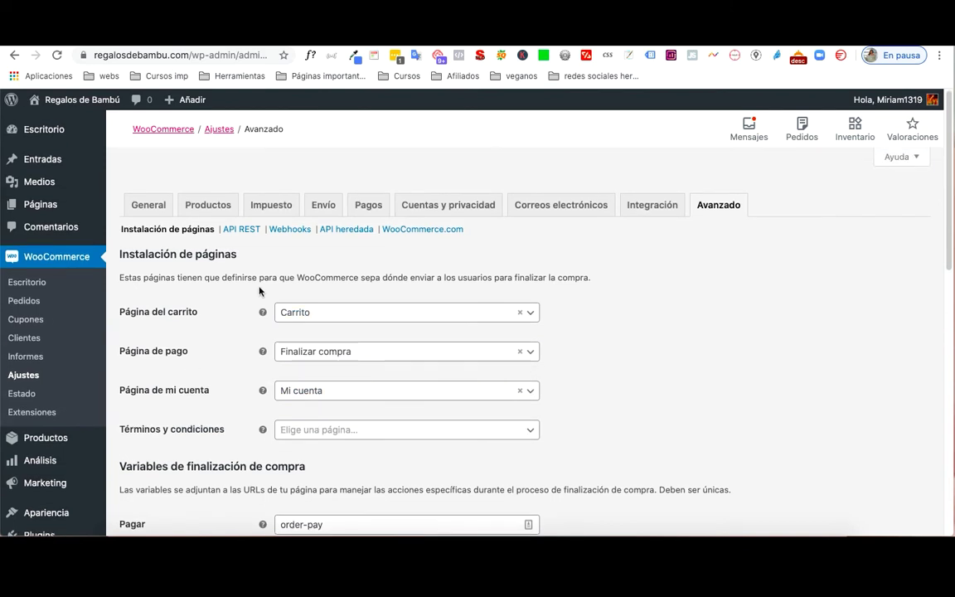
{"action": "left_click_drag", "start_coordinate": [251, 405], "coordinate": [501, 300]}
{"action": "left_click_drag", "start_coordinate": [239, 314], "coordinate": [151, 314]}
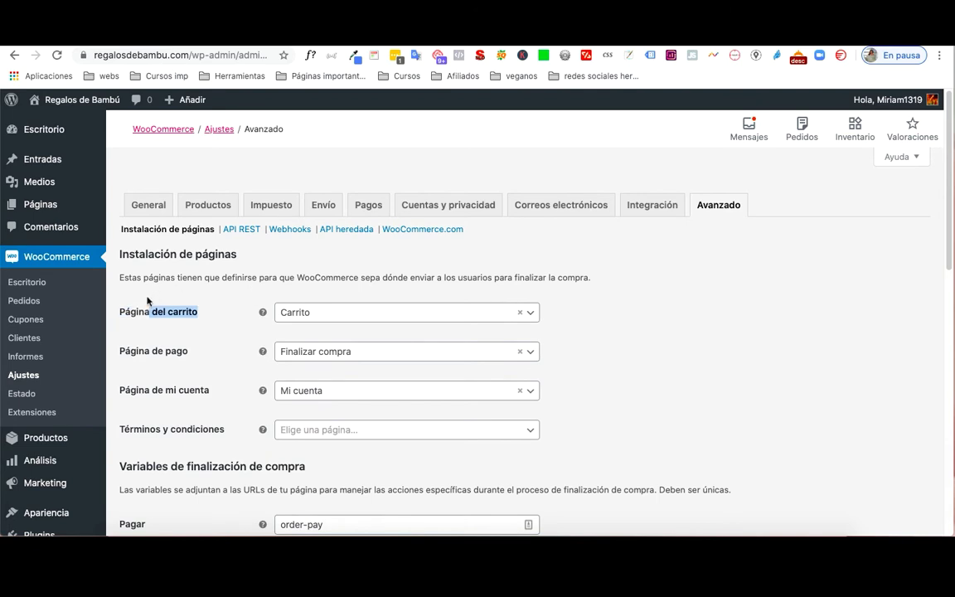
{"action": "left_click", "coordinate": [262, 312]}
{"action": "left_click_drag", "start_coordinate": [262, 313], "coordinate": [257, 317]}
{"action": "left_click_drag", "start_coordinate": [358, 277], "coordinate": [262, 312]}
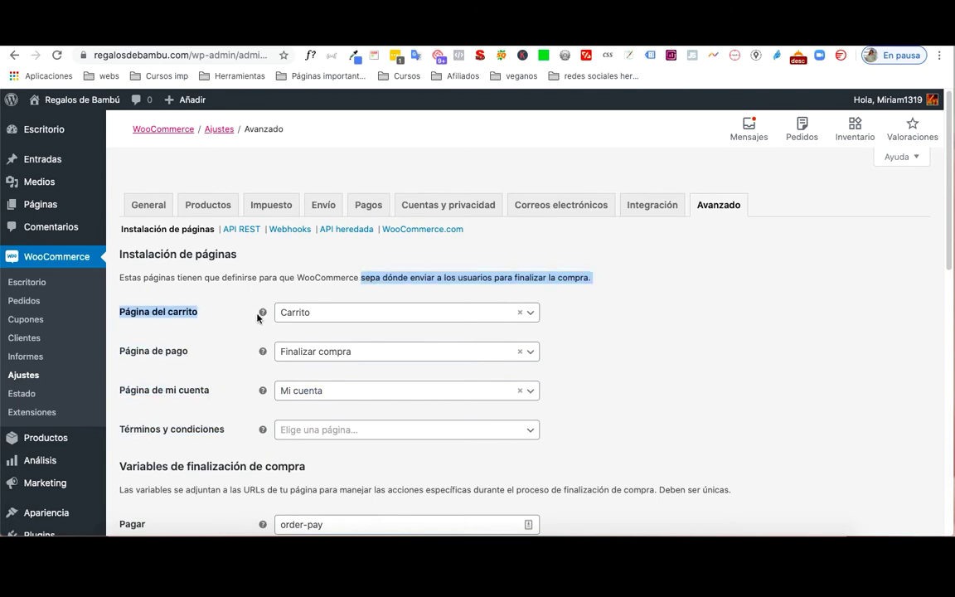
{"action": "left_click", "coordinate": [277, 278]}
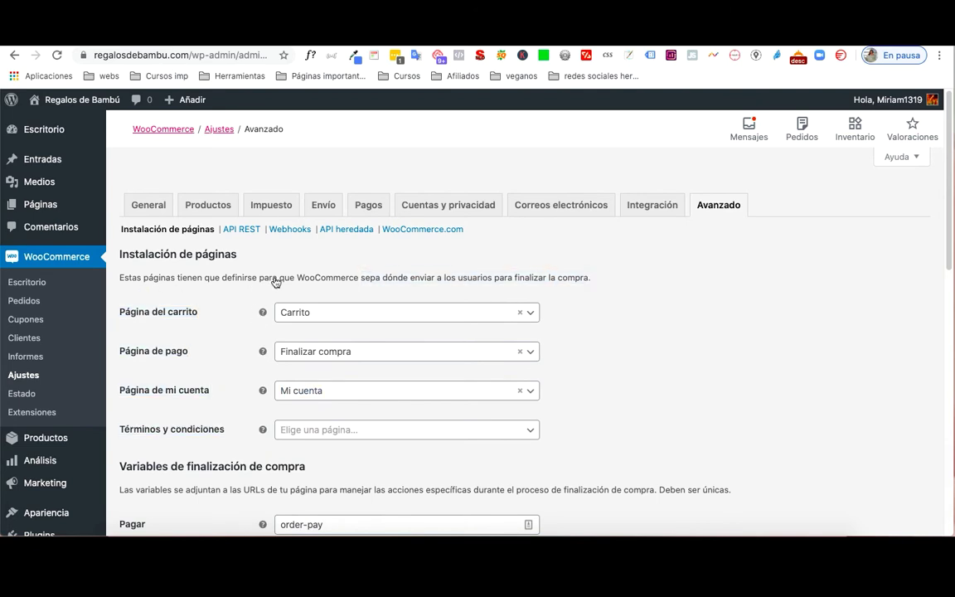
Step: Open the list of all the site's pages in a separate tab
{"action": "right_click", "coordinate": [54, 204]}
{"action": "left_click", "coordinate": [133, 206]}
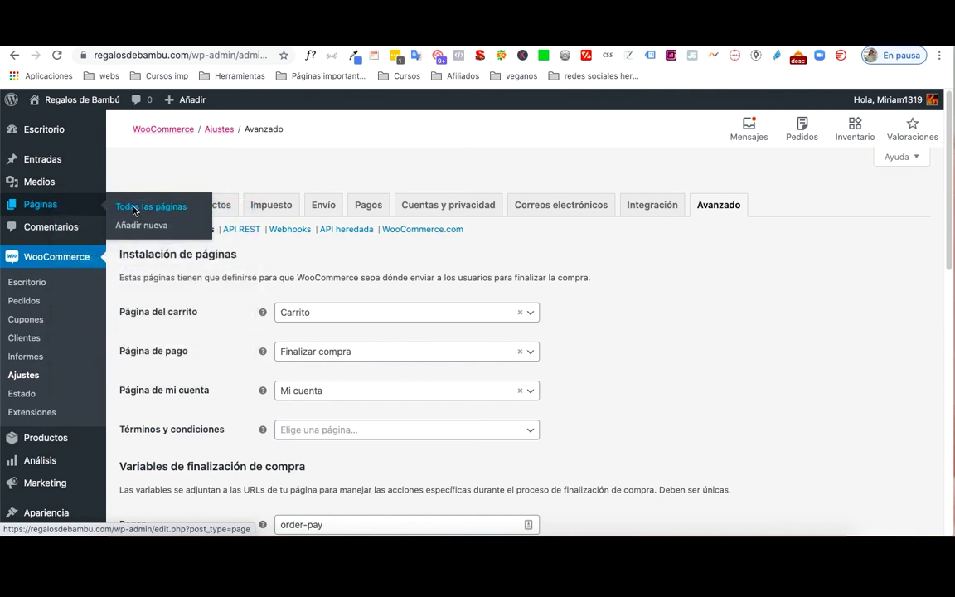
{"action": "left_click", "coordinate": [151, 207]}
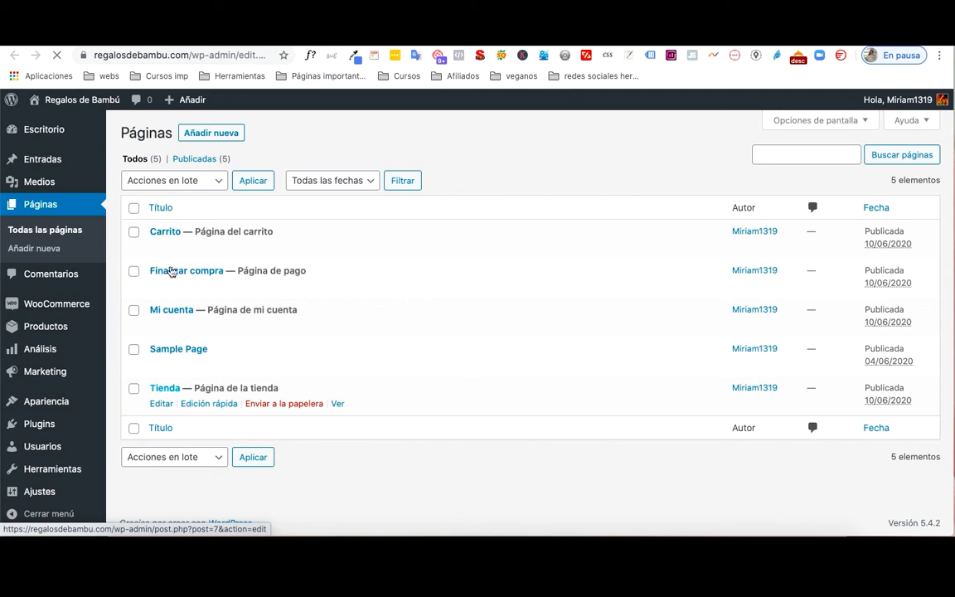
Step: View the published Finalizar compra page and look over its billing form and order summary
{"action": "mouse_move", "coordinate": [166, 272]}
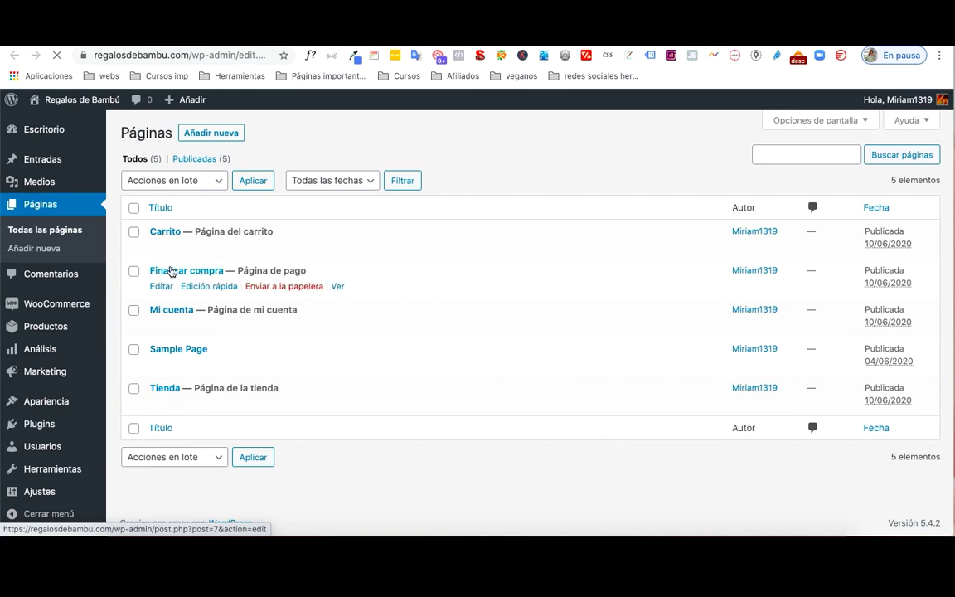
{"action": "right_click", "coordinate": [338, 286]}
{"action": "left_click", "coordinate": [356, 290]}
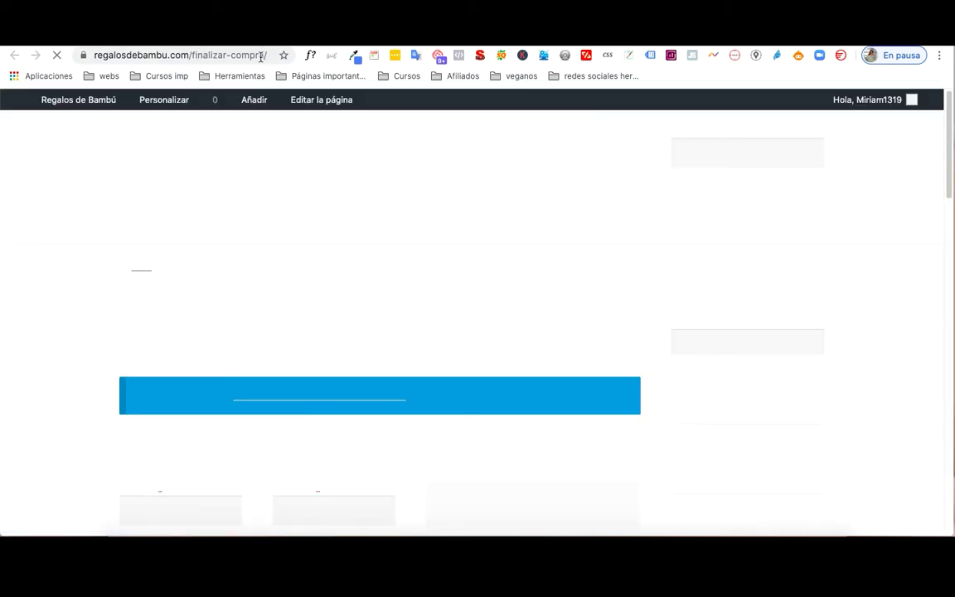
{"action": "scroll", "coordinate": [357, 239], "scroll_direction": "down", "scroll_amount": 1}
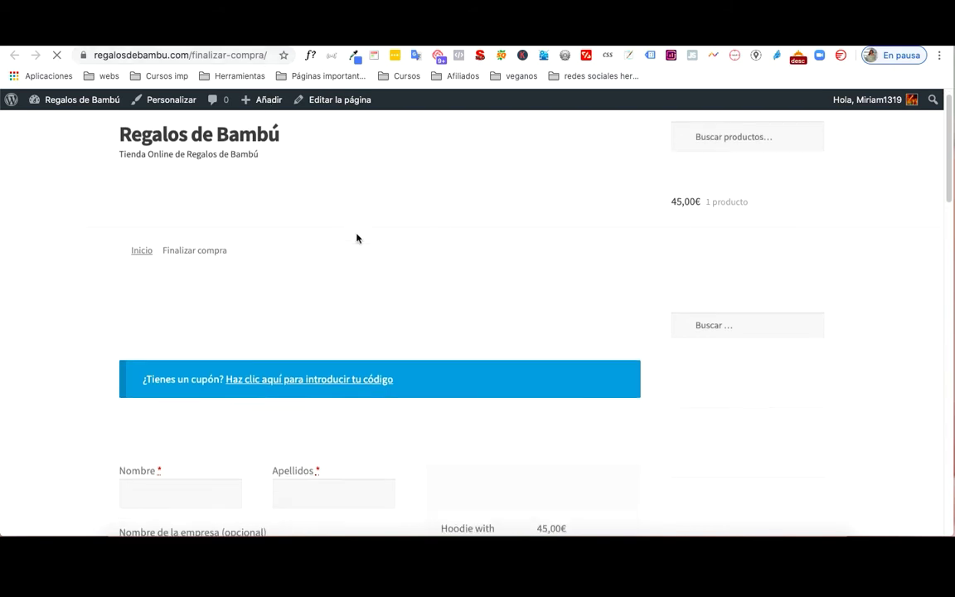
{"action": "scroll", "coordinate": [357, 239], "scroll_direction": "down", "scroll_amount": 5}
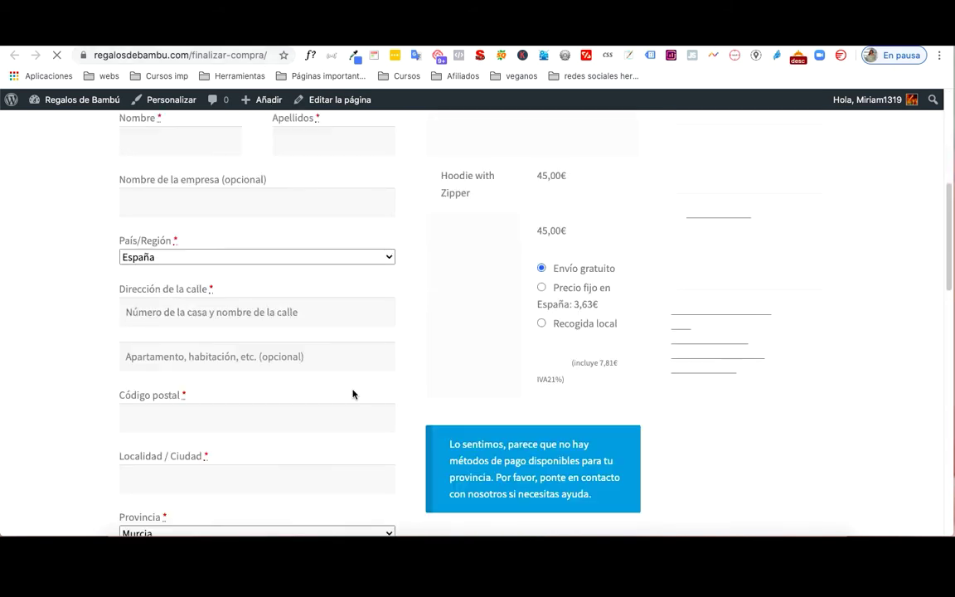
{"action": "scroll", "coordinate": [352, 394], "scroll_direction": "up", "scroll_amount": 3}
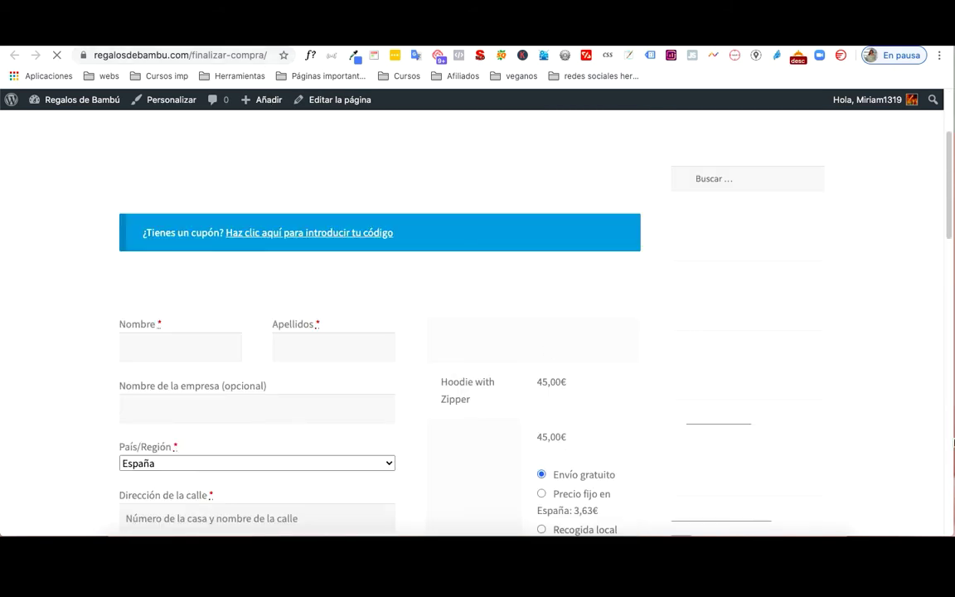
{"action": "scroll", "coordinate": [481, 316], "scroll_direction": "down", "scroll_amount": 1}
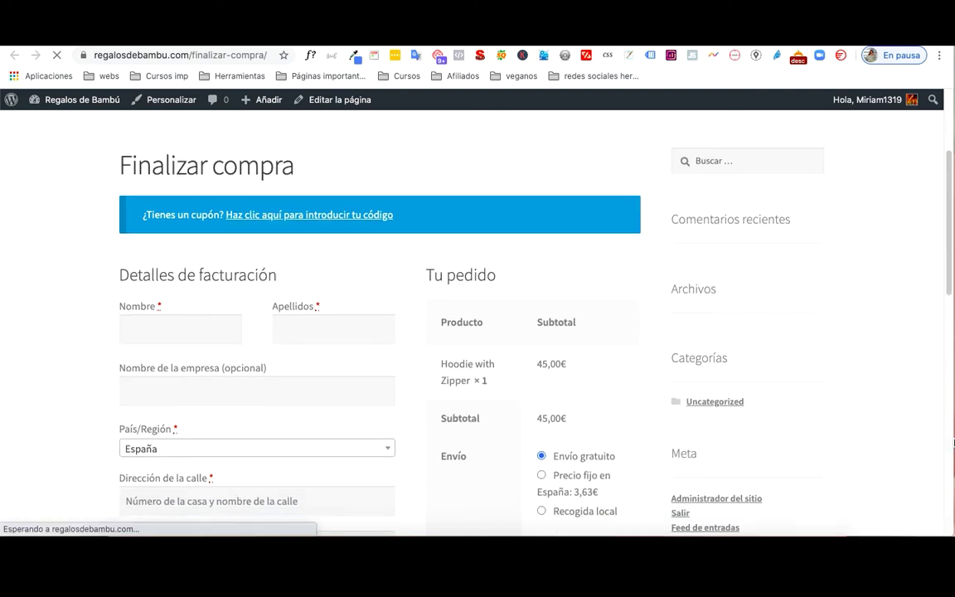
{"action": "scroll", "coordinate": [505, 277], "scroll_direction": "up", "scroll_amount": 3}
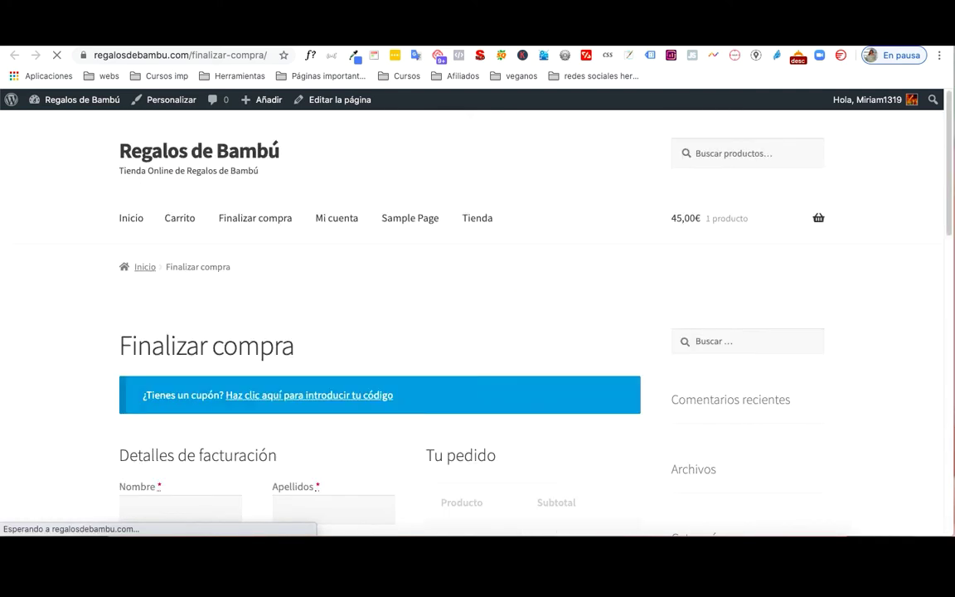
{"action": "key", "text": "alt+Left"}
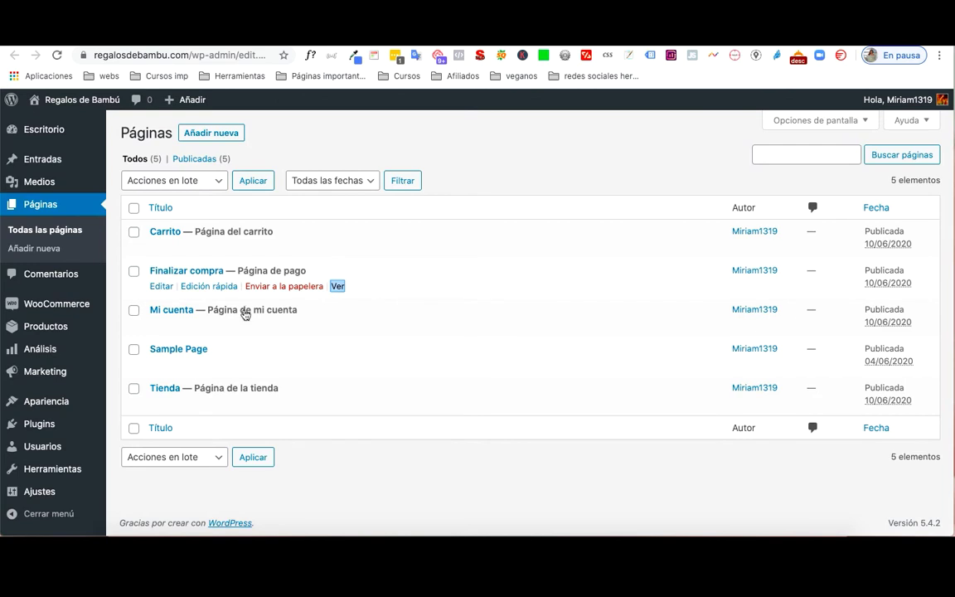
Step: Examine the checkout page again down to the privacy policy text and the order submission area
{"action": "left_click", "coordinate": [161, 286]}
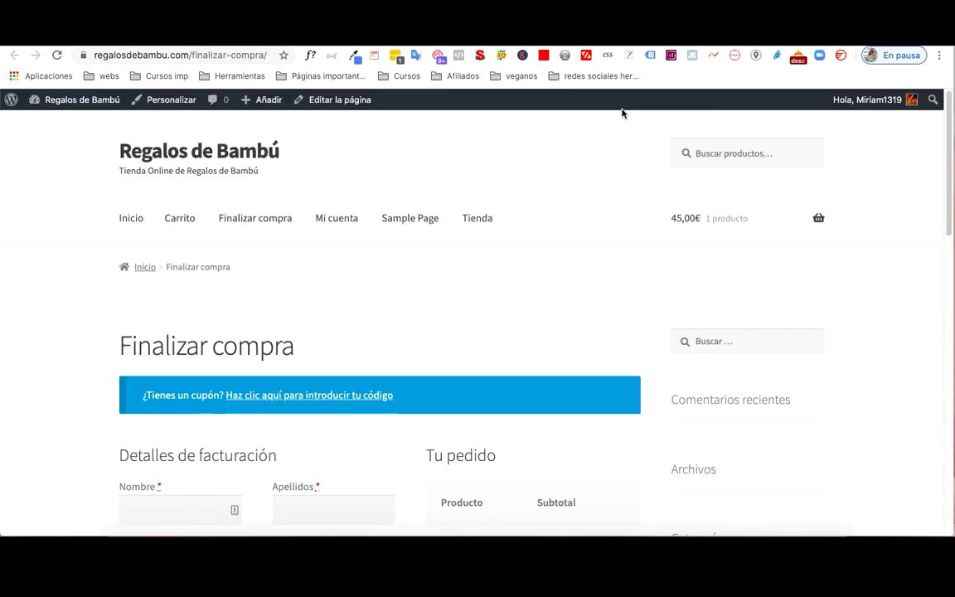
{"action": "scroll", "coordinate": [488, 345], "scroll_direction": "down", "scroll_amount": 10}
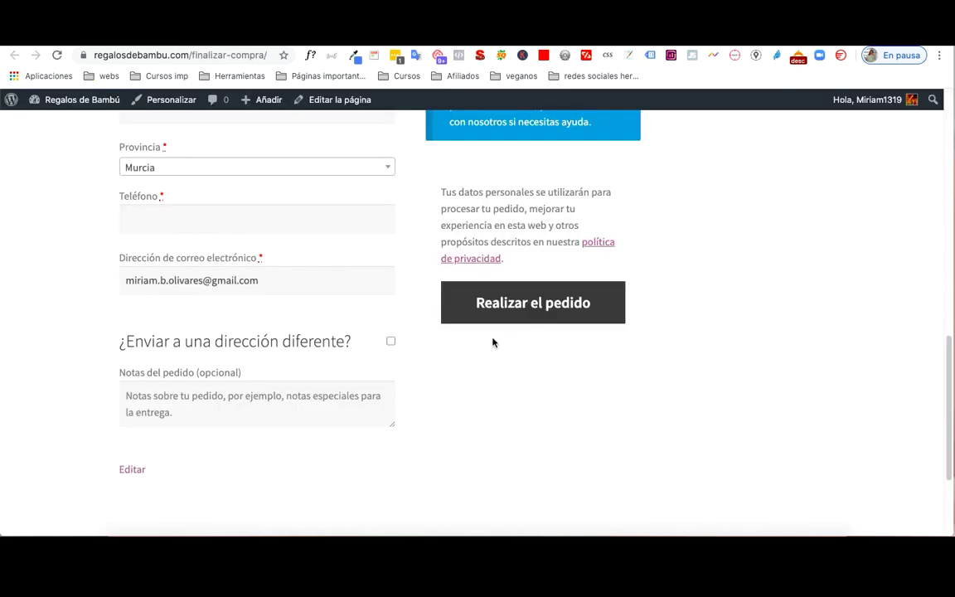
{"action": "scroll", "coordinate": [515, 336], "scroll_direction": "up", "scroll_amount": 6}
{"action": "scroll", "coordinate": [448, 431], "scroll_direction": "down", "scroll_amount": 4}
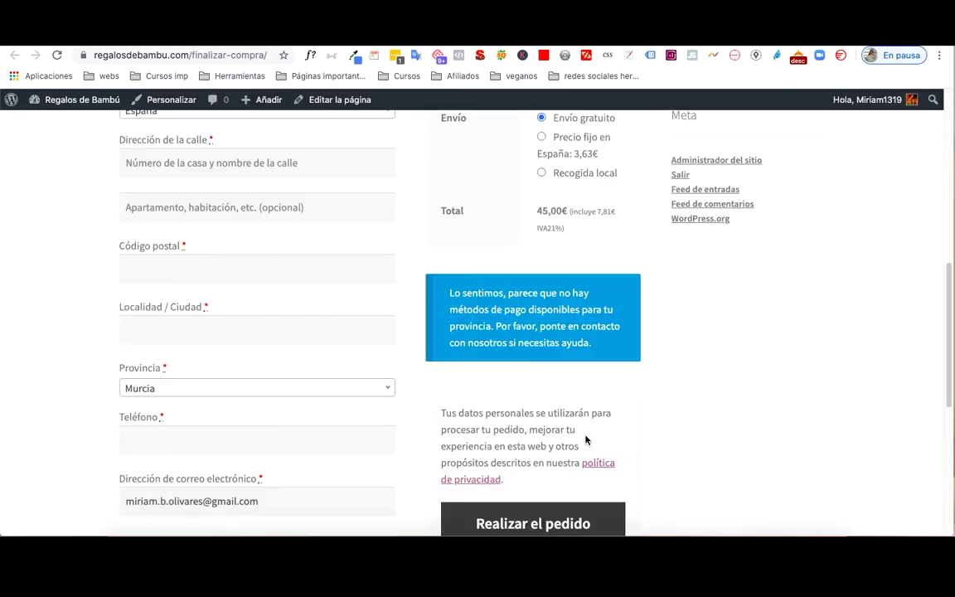
{"action": "scroll", "coordinate": [445, 395], "scroll_direction": "down", "scroll_amount": 2}
{"action": "scroll", "coordinate": [484, 486], "scroll_direction": "up", "scroll_amount": 10}
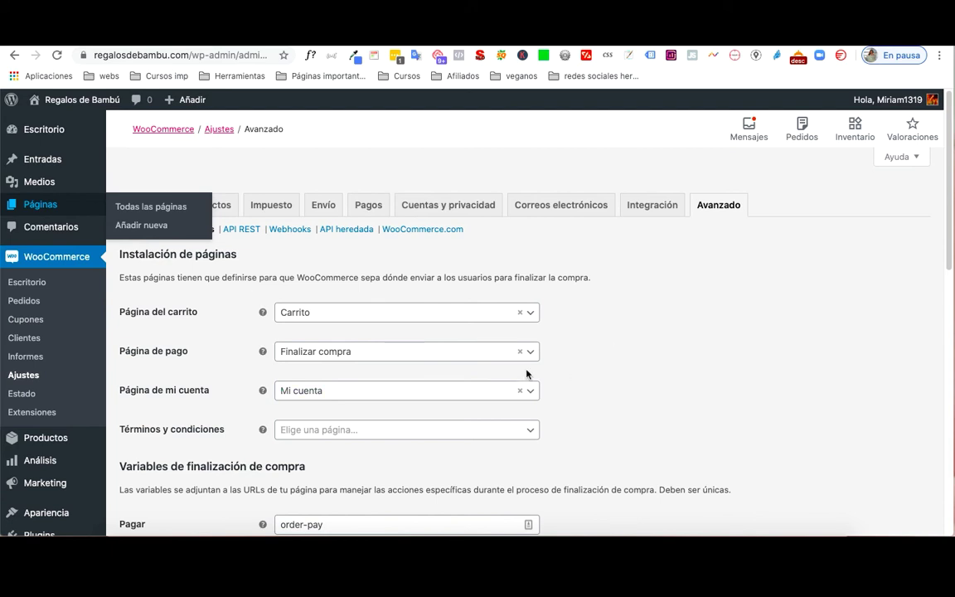
Step: Review the checkout endpoint variables and the account endpoint variables in the Avanzado settings once more
{"action": "scroll", "coordinate": [624, 371], "scroll_direction": "down", "scroll_amount": 4}
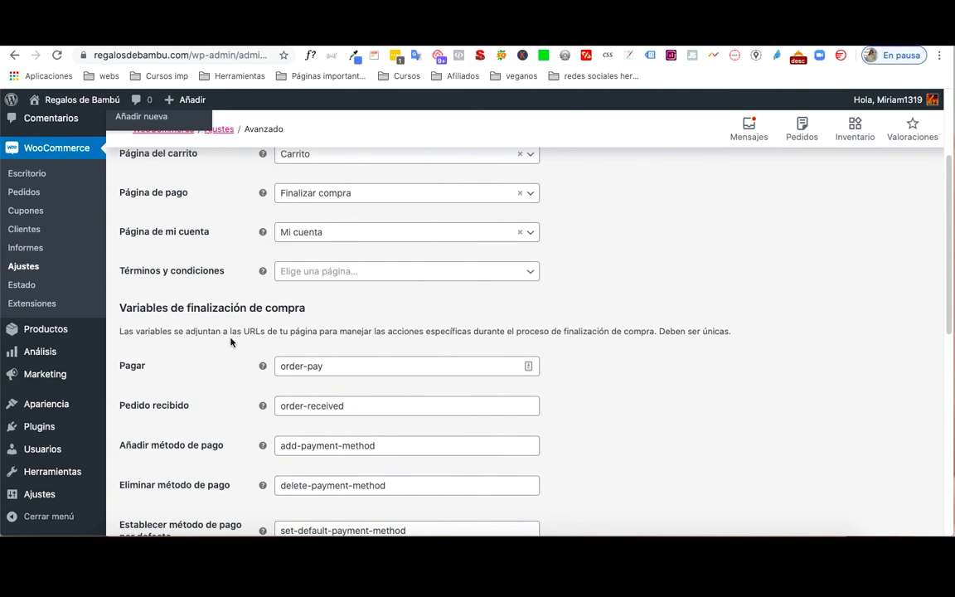
{"action": "left_click", "coordinate": [337, 365]}
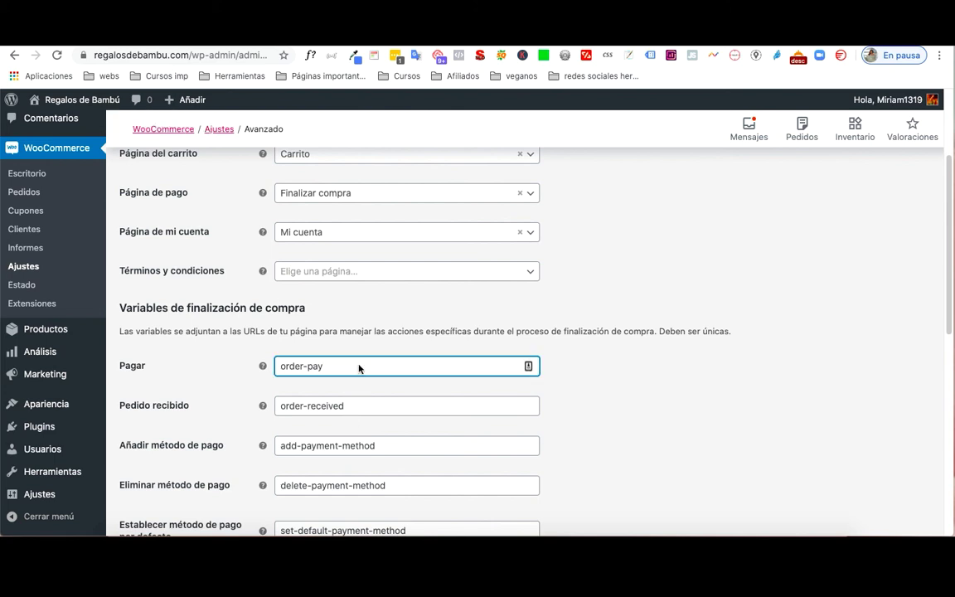
{"action": "scroll", "coordinate": [356, 404], "scroll_direction": "down", "scroll_amount": 5}
{"action": "scroll", "coordinate": [324, 341], "scroll_direction": "up", "scroll_amount": 1}
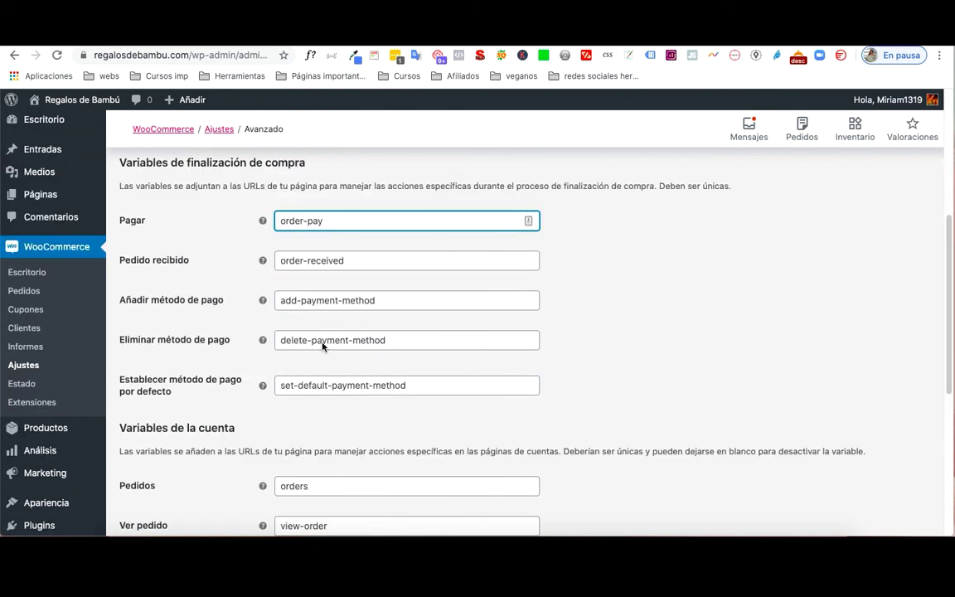
{"action": "scroll", "coordinate": [373, 343], "scroll_direction": "down", "scroll_amount": 5}
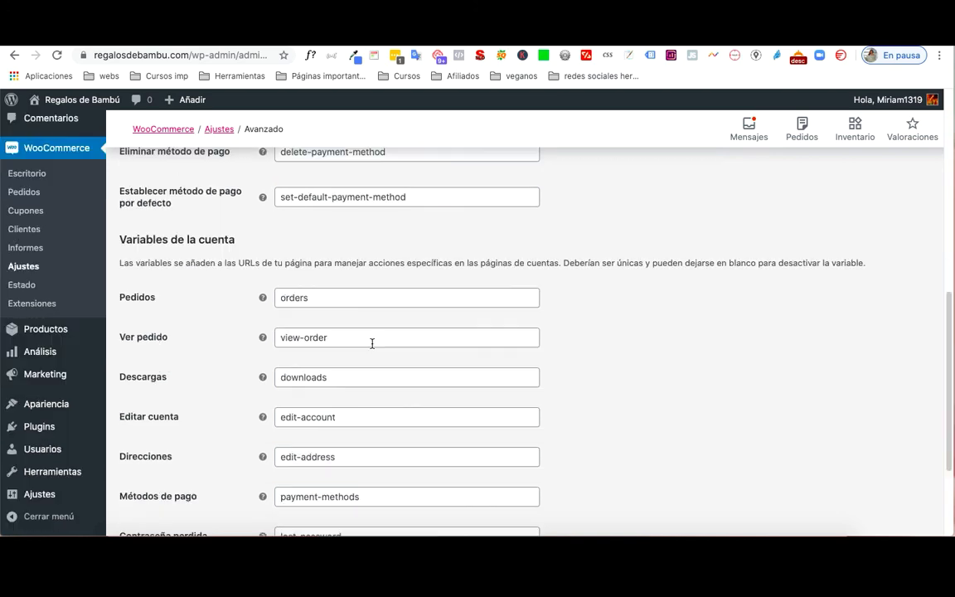
{"action": "scroll", "coordinate": [410, 340], "scroll_direction": "down", "scroll_amount": 4}
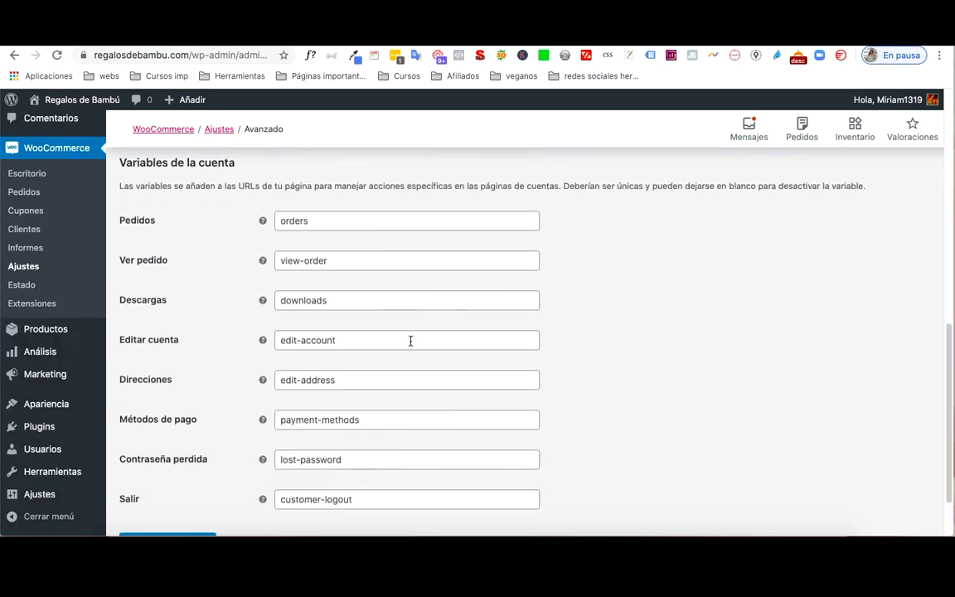
{"action": "scroll", "coordinate": [409, 344], "scroll_direction": "up", "scroll_amount": 15}
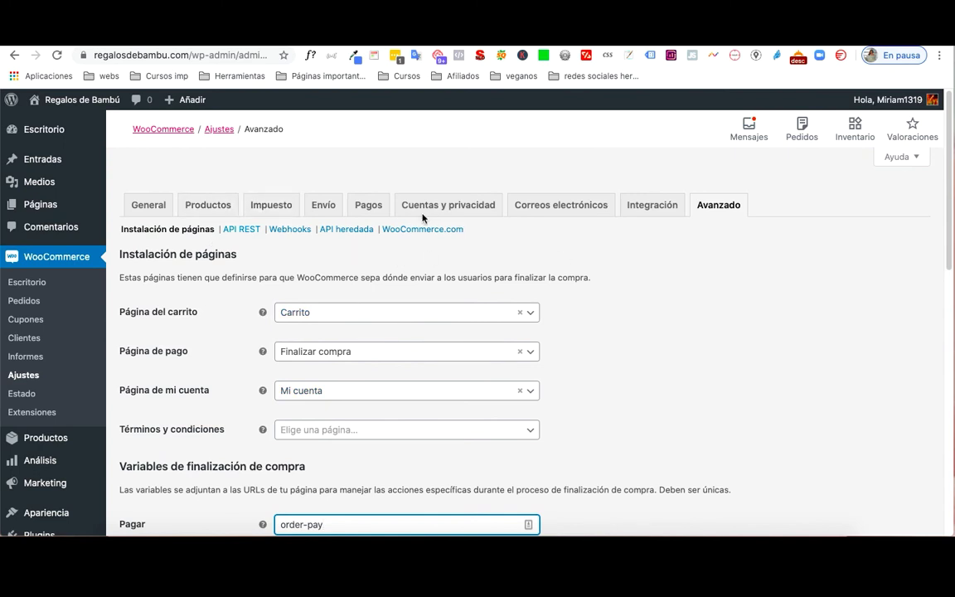
Step: Review the API REST, Webhooks, API heredada and WooCommerce.com sections of the Avanzado settings
{"action": "left_click", "coordinate": [239, 233]}
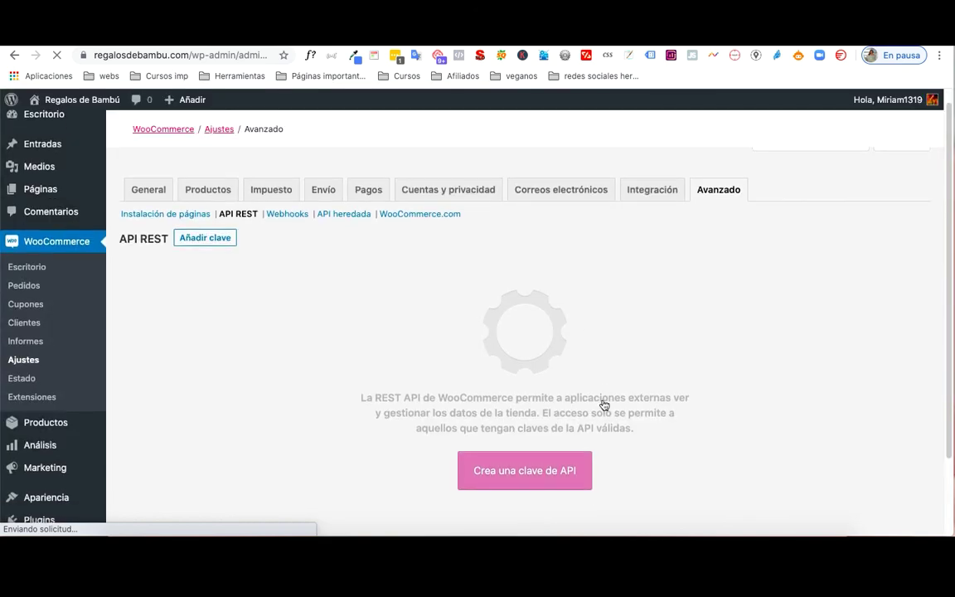
{"action": "scroll", "coordinate": [686, 446], "scroll_direction": "down", "scroll_amount": 2}
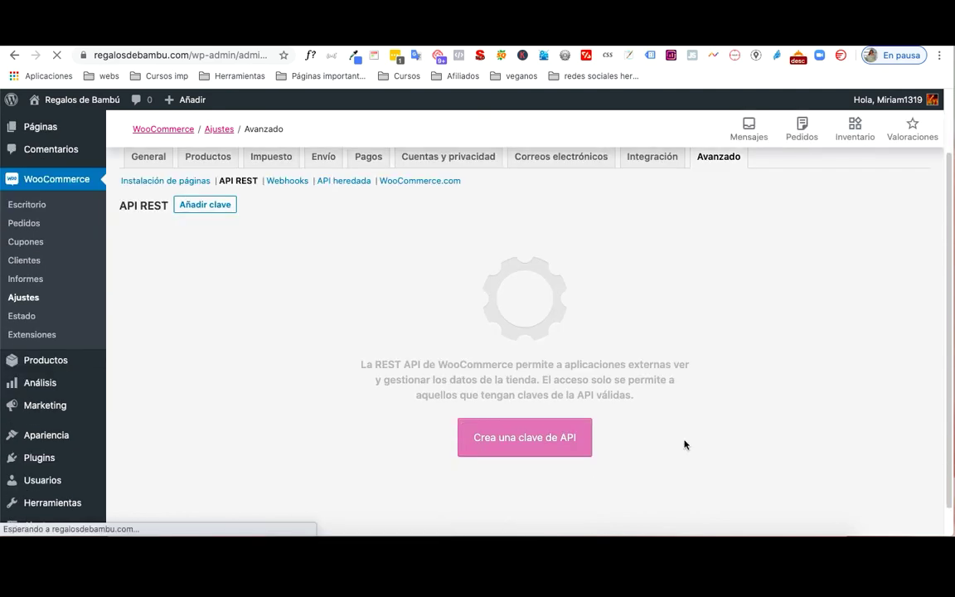
{"action": "left_click", "coordinate": [276, 185]}
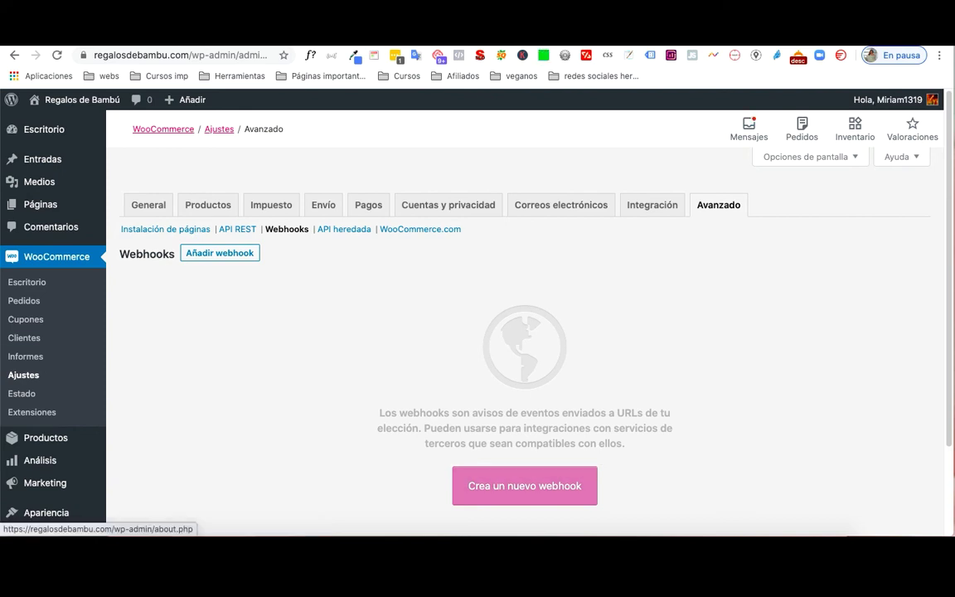
{"action": "left_click", "coordinate": [363, 229]}
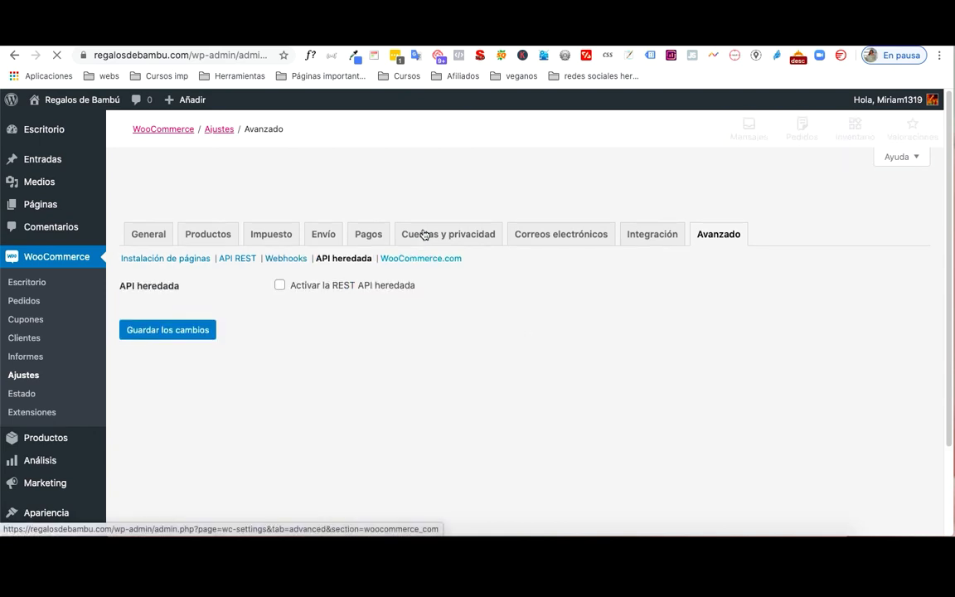
{"action": "left_click", "coordinate": [423, 235]}
{"action": "left_click", "coordinate": [416, 260]}
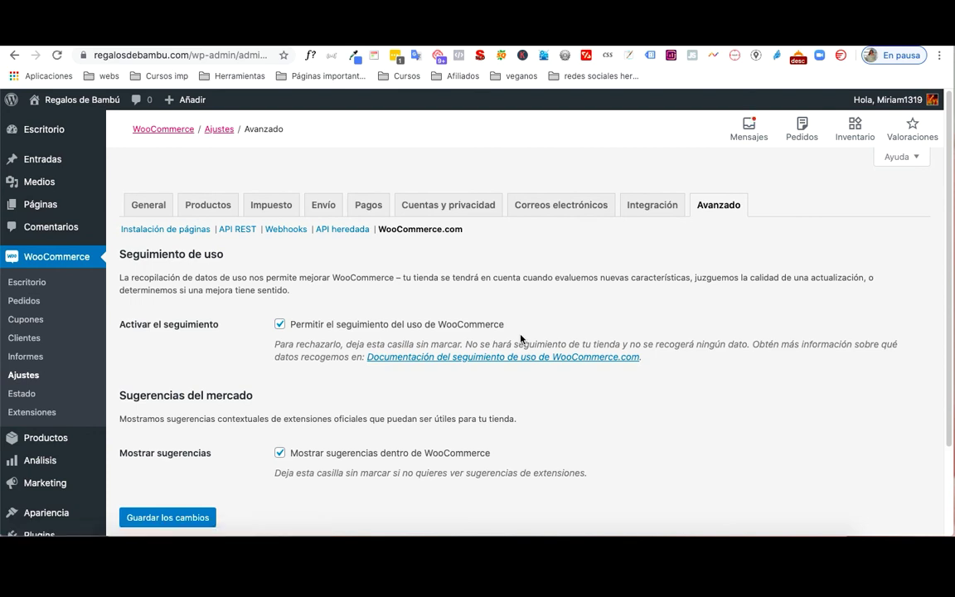
Step: Turn off Mostrar sugerencias dentro de WooCommerce under Sugerencias del mercado and save the changes
{"action": "scroll", "coordinate": [520, 337], "scroll_direction": "down", "scroll_amount": 3}
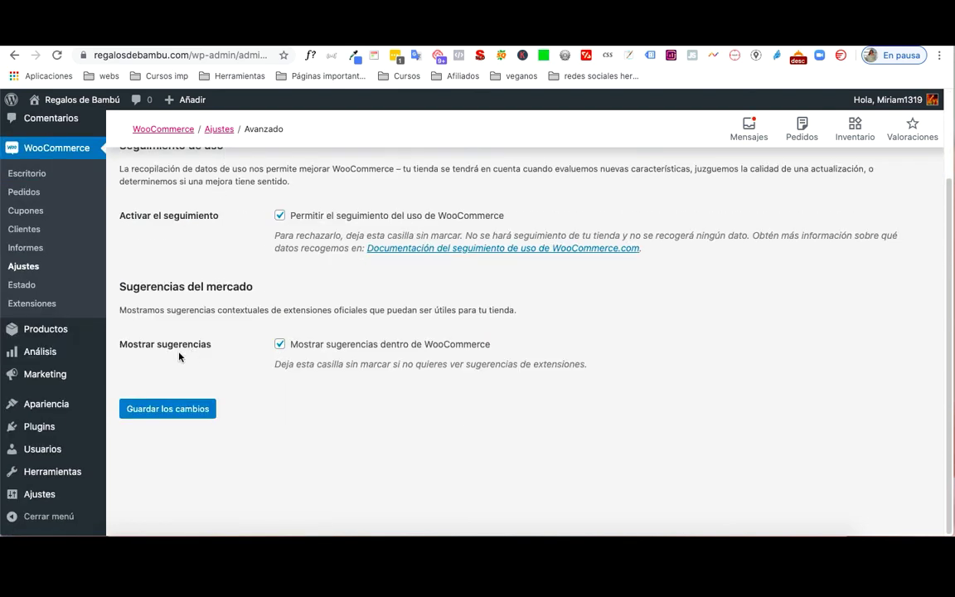
{"action": "left_click", "coordinate": [280, 344]}
{"action": "left_click", "coordinate": [162, 408]}
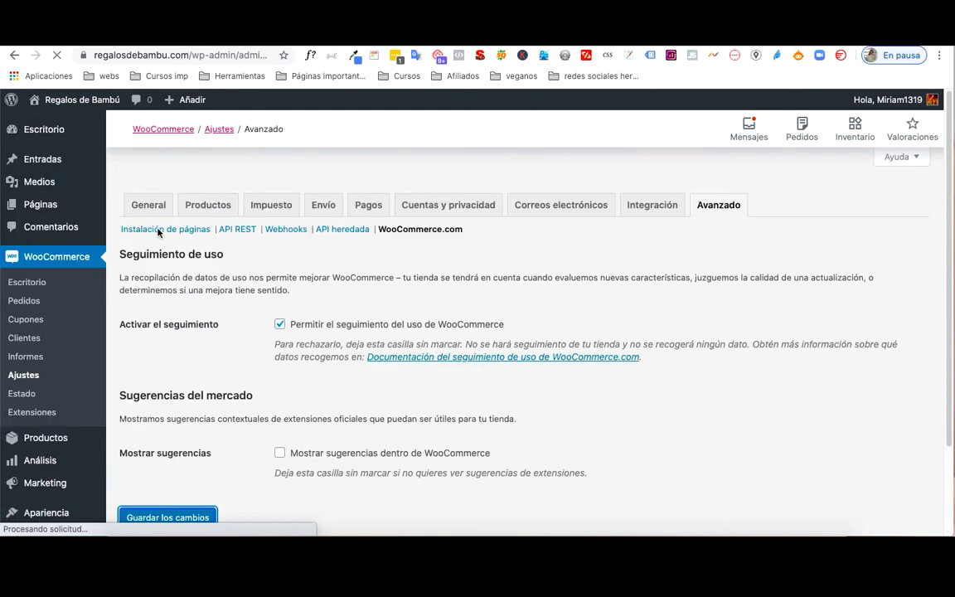
{"action": "left_click", "coordinate": [151, 231]}
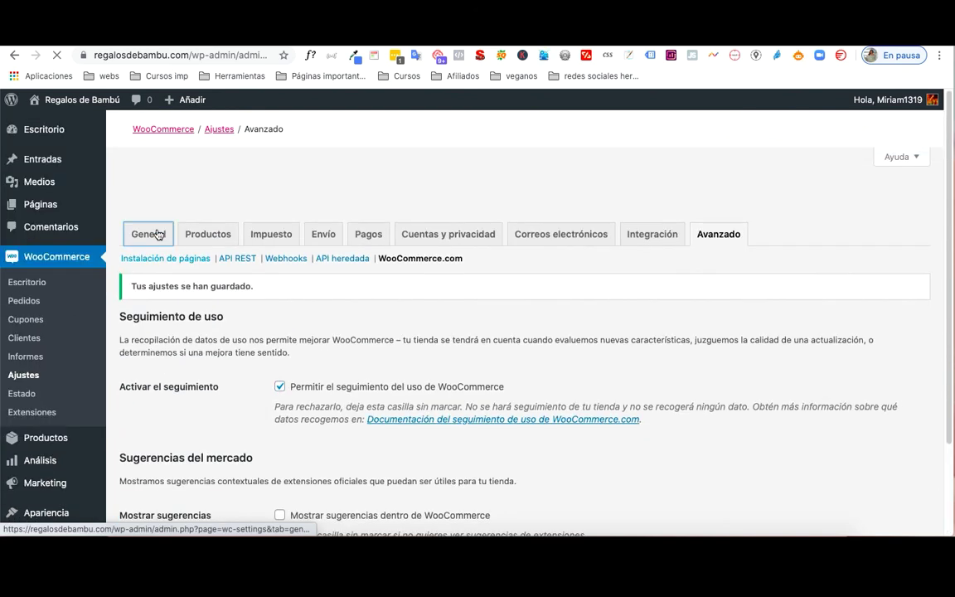